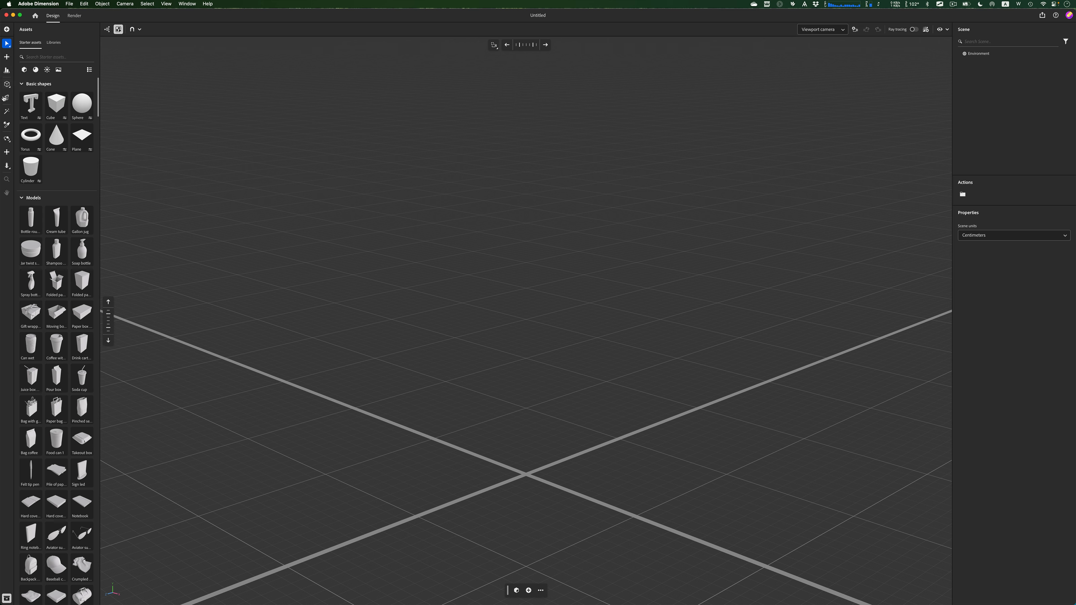
Step: Orbit, pan and dolly the viewport camera over the empty scene's ground grid, and return to the Select tool
click(7, 140)
mouse_move(520, 346)
mouse_down()
mouse_move(461, 333)
mouse_move(475, 319)
mouse_move(483, 342)
mouse_move(526, 365)
mouse_move(595, 377)
mouse_move(500, 342)
mouse_up()
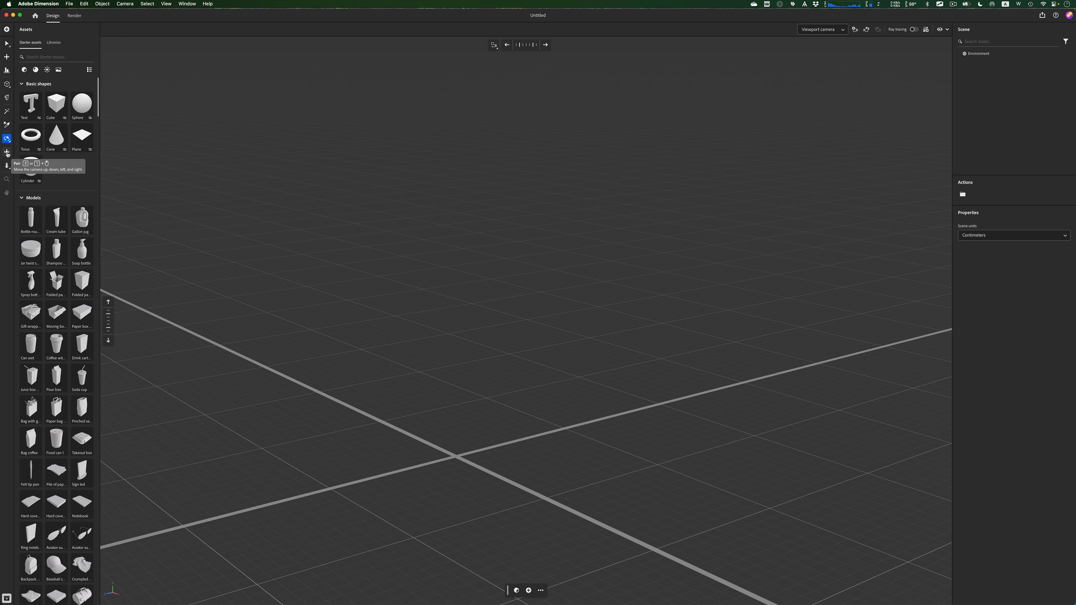
click(6, 152)
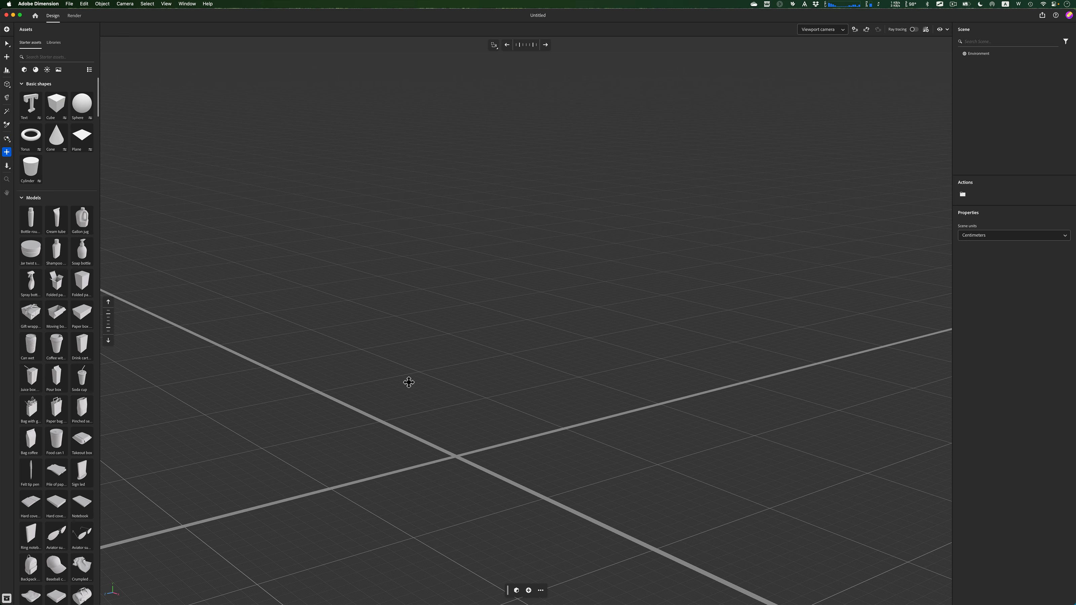
drag(384, 374, 336, 305)
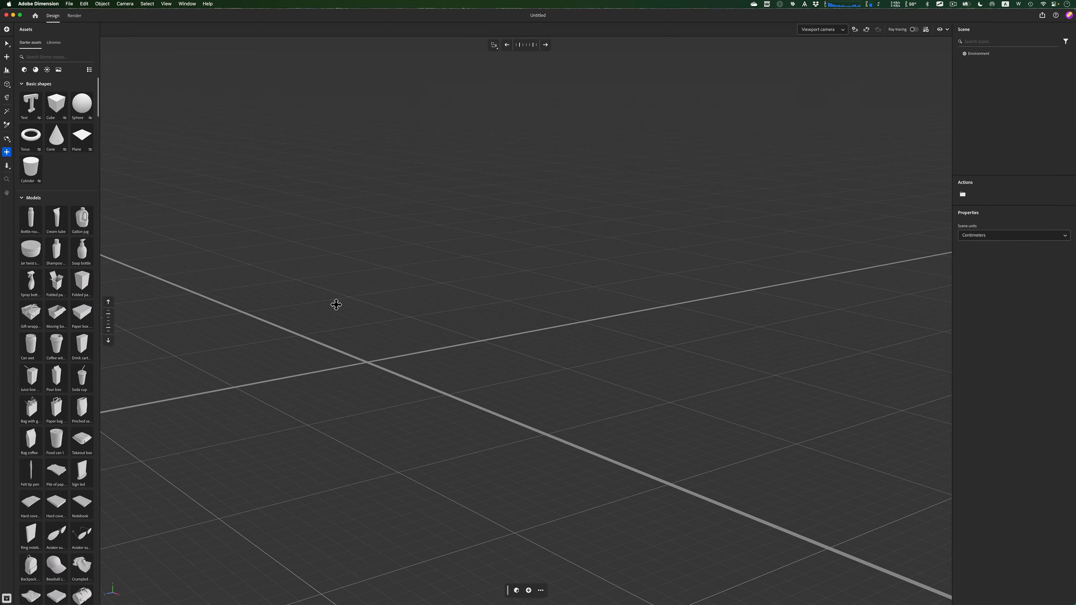
click(7, 166)
drag(416, 364, 410, 339)
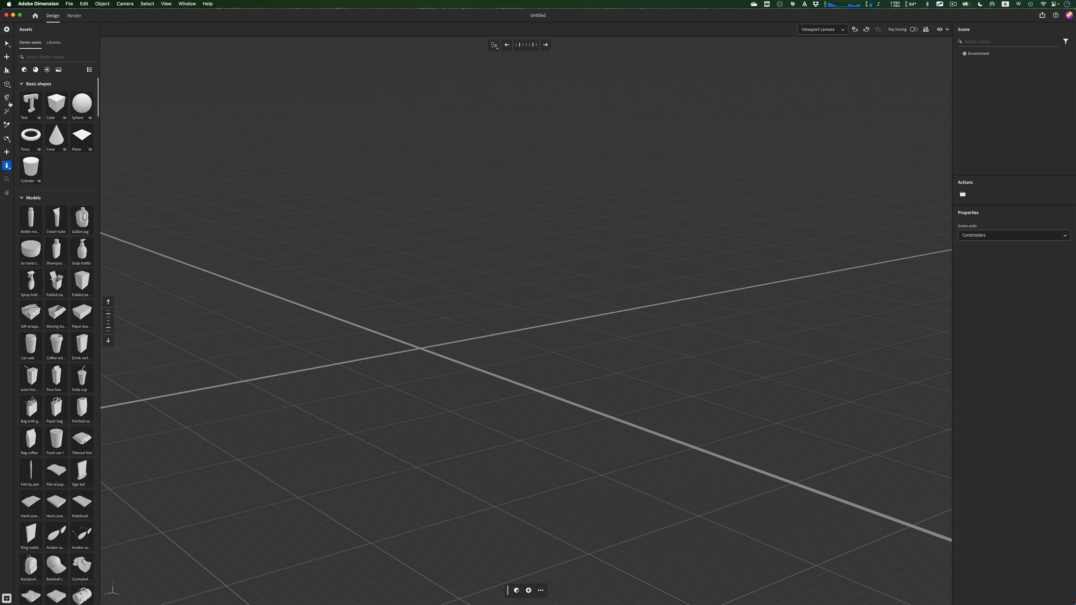
click(7, 44)
Step: Collapse every starter asset category from Models through Wood, leaving Basic shapes, Environment lights and Images expanded
scroll(27, 184, down, 1)
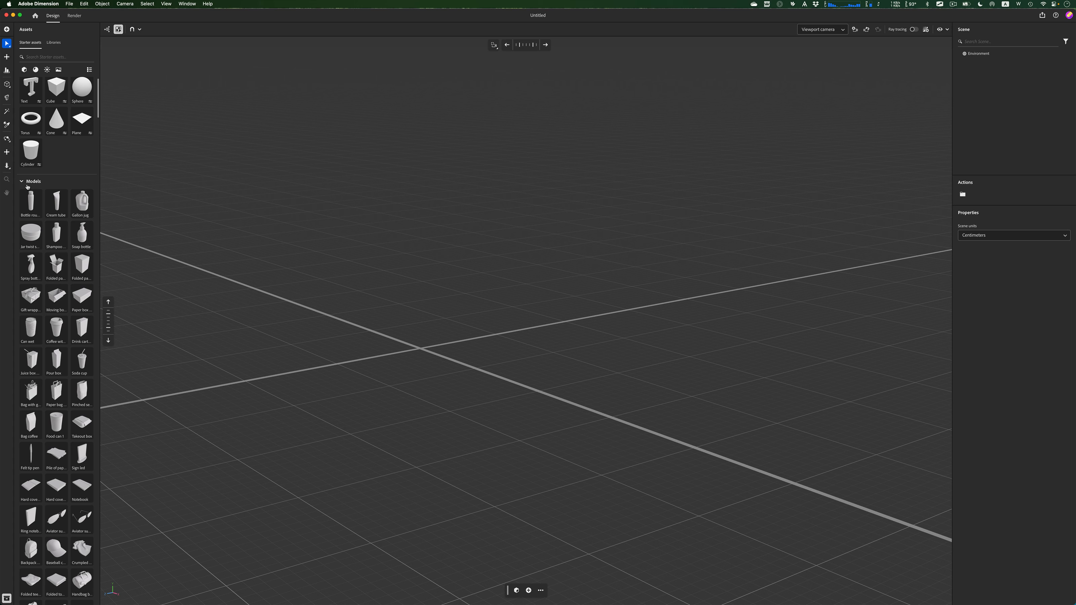
click(23, 183)
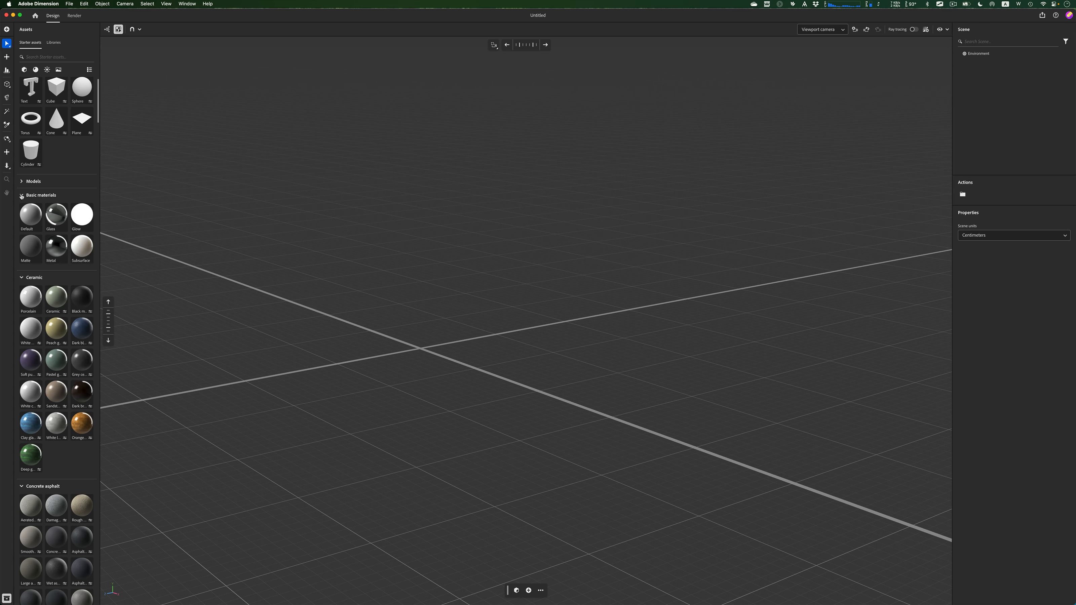
click(21, 196)
click(21, 210)
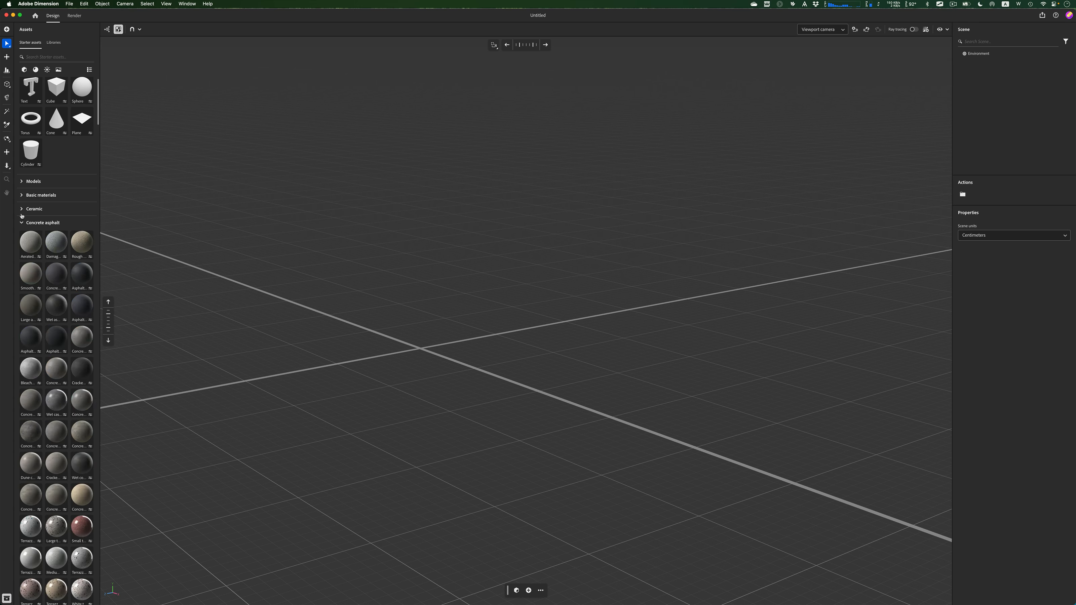
click(21, 223)
click(22, 236)
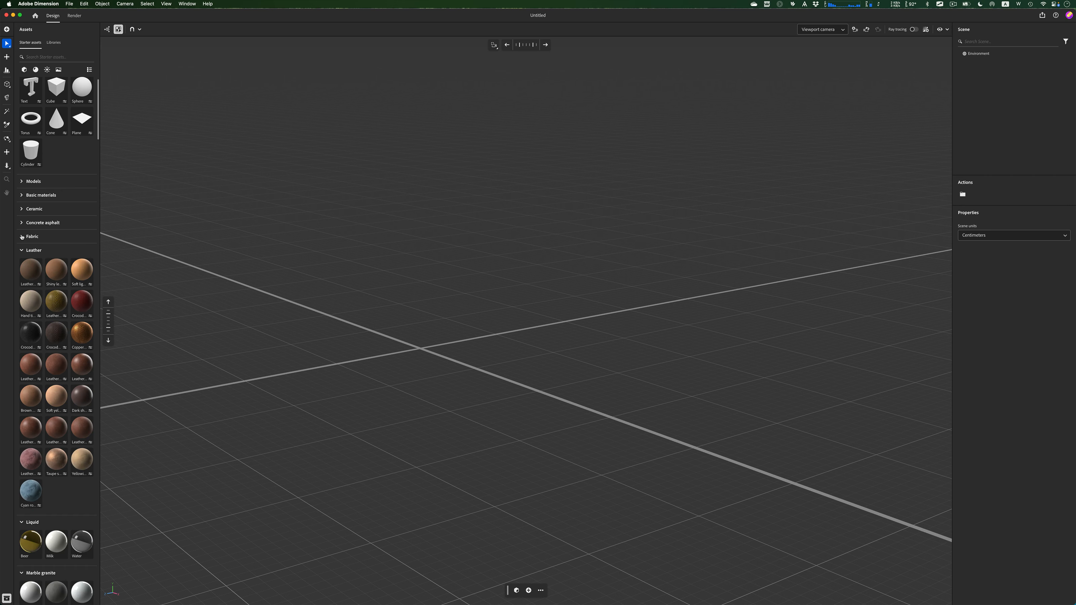
click(22, 250)
click(22, 264)
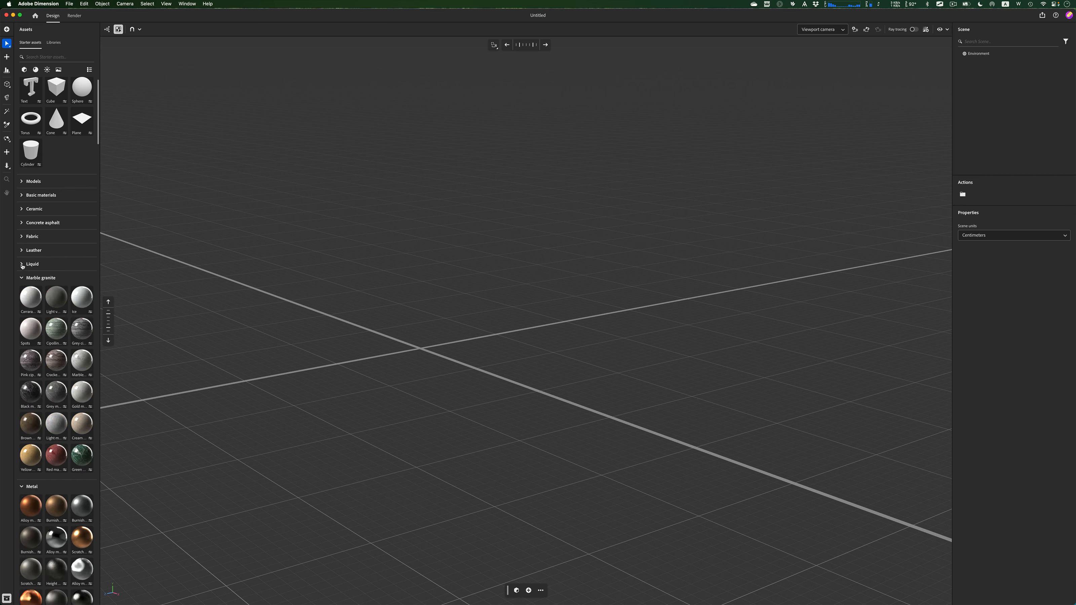
click(21, 278)
click(22, 292)
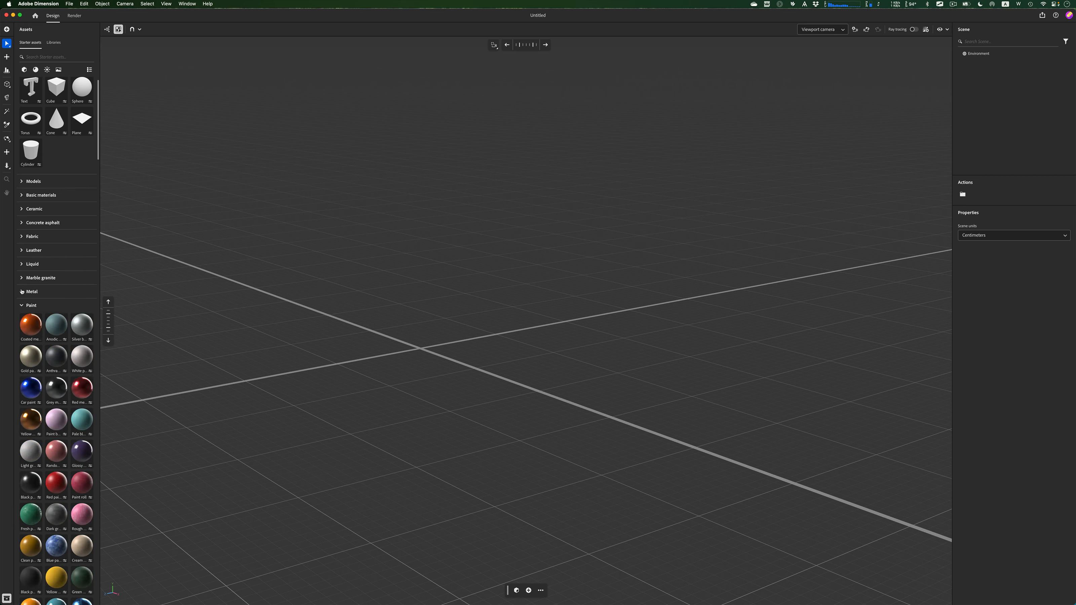
click(21, 306)
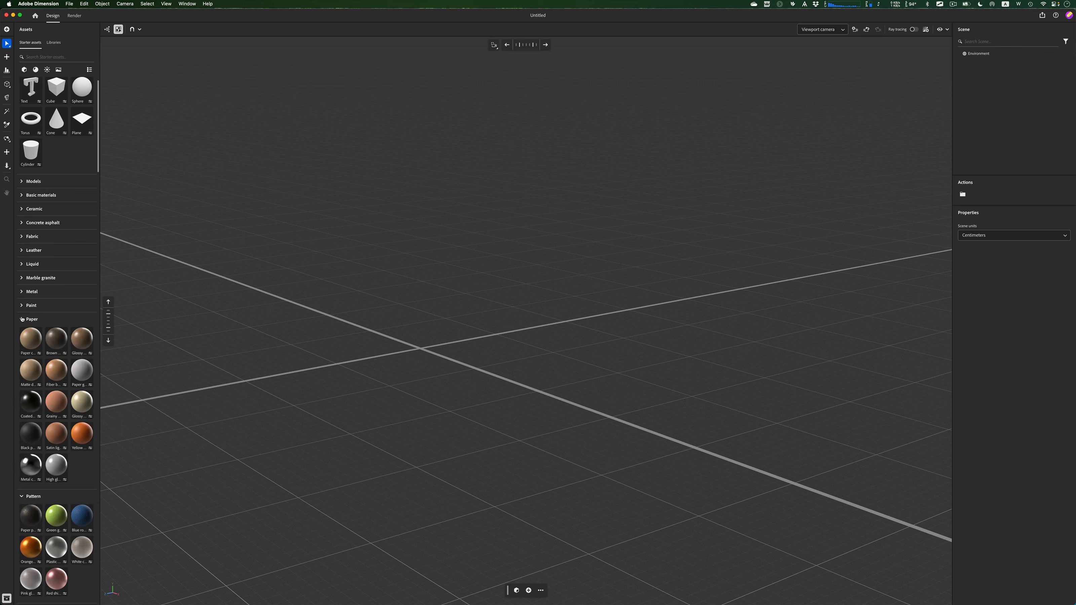
click(22, 319)
click(21, 333)
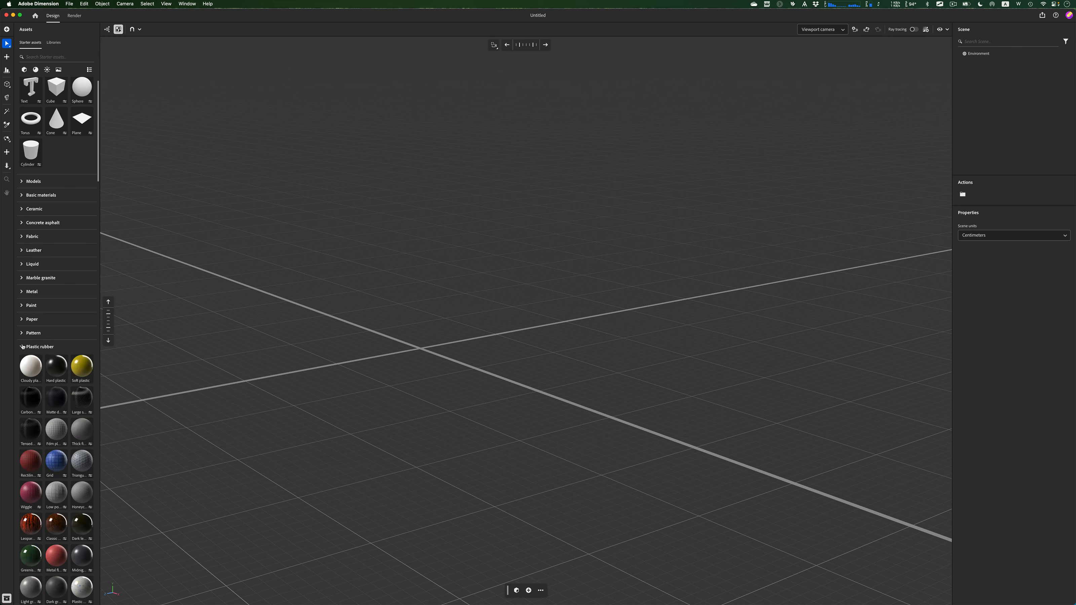
click(22, 347)
click(22, 361)
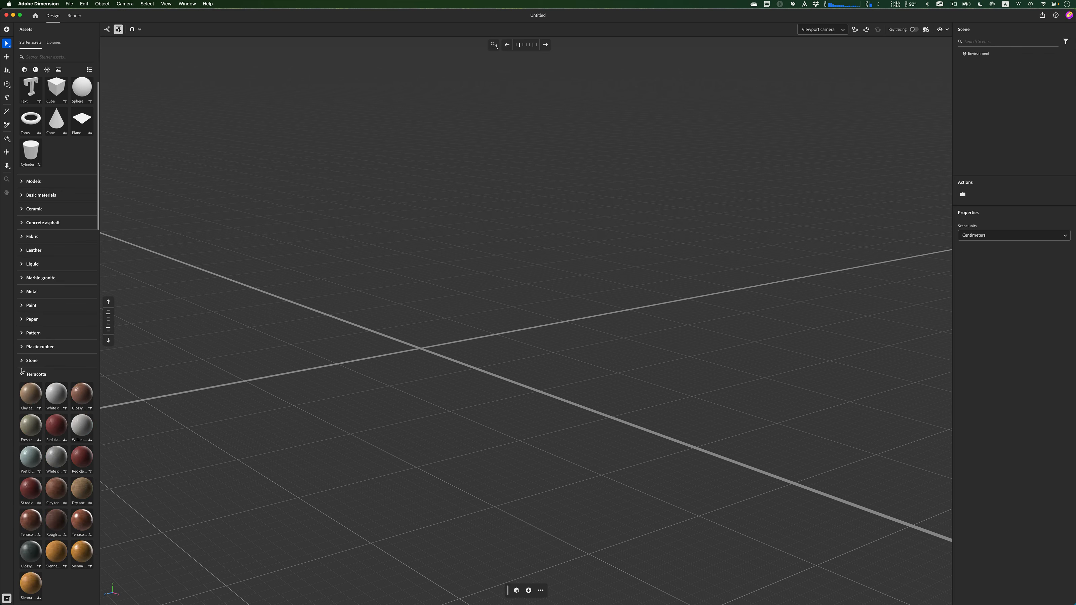
click(21, 373)
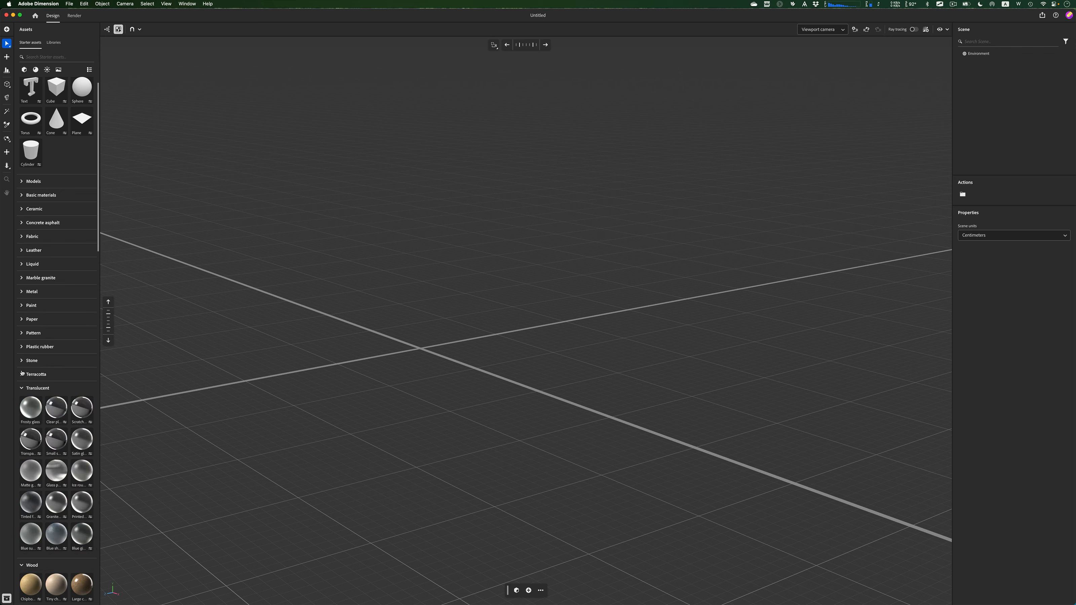
click(22, 388)
click(21, 400)
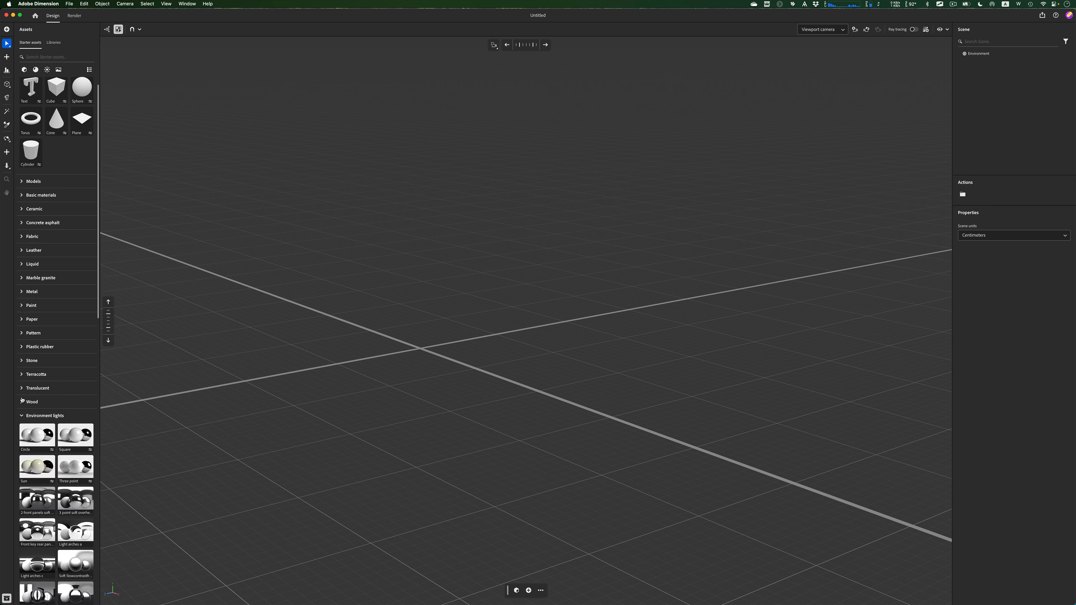
Step: Browse the environment light and background image assets, and return to the start of the starter asset list
scroll(48, 427, down, 4)
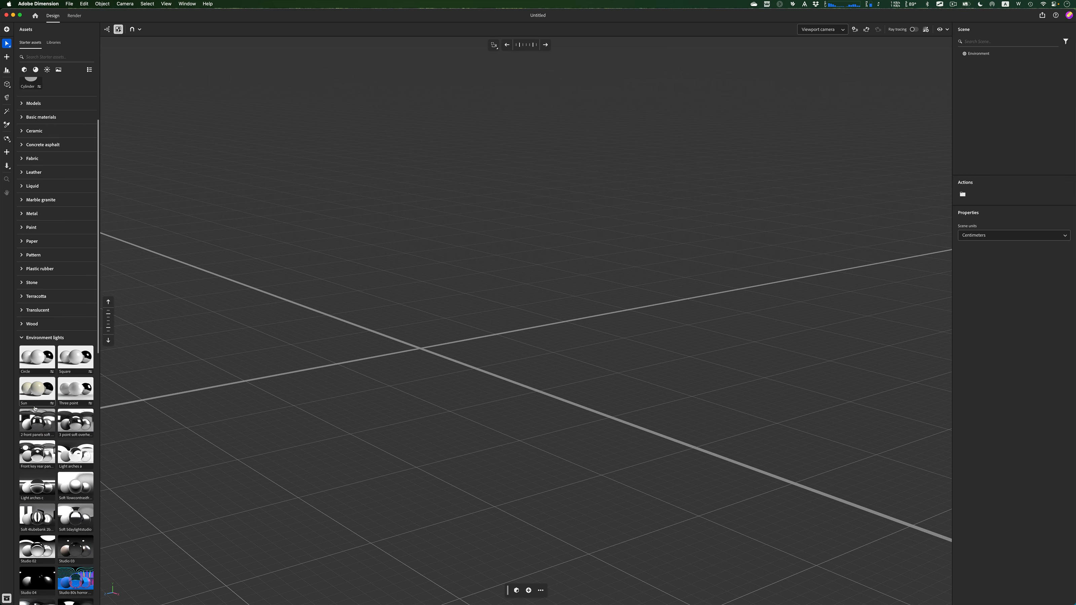
scroll(52, 418, down, 9)
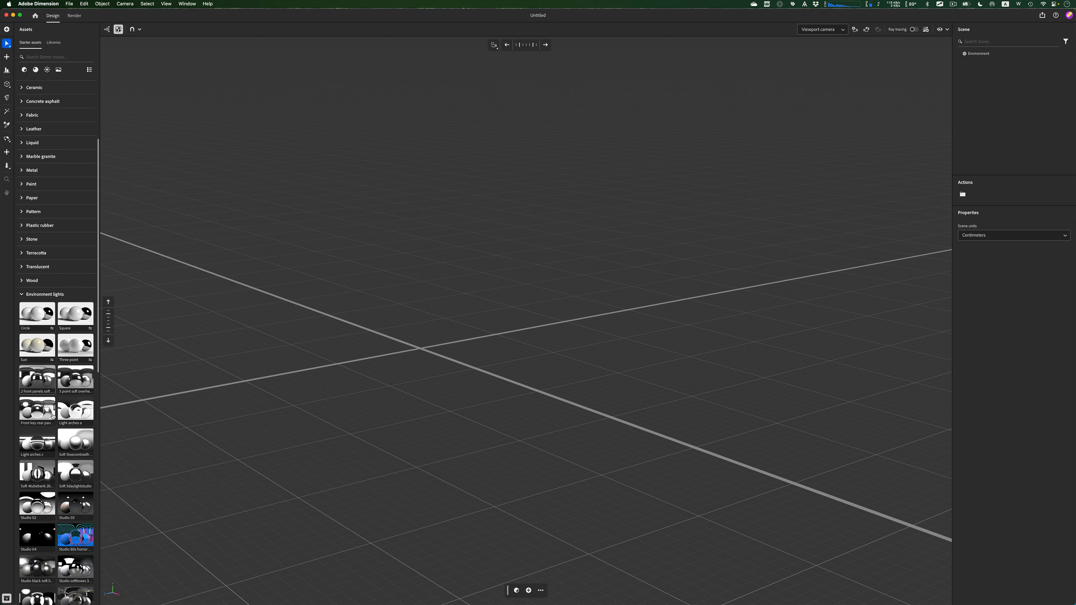
scroll(53, 417, down, 12)
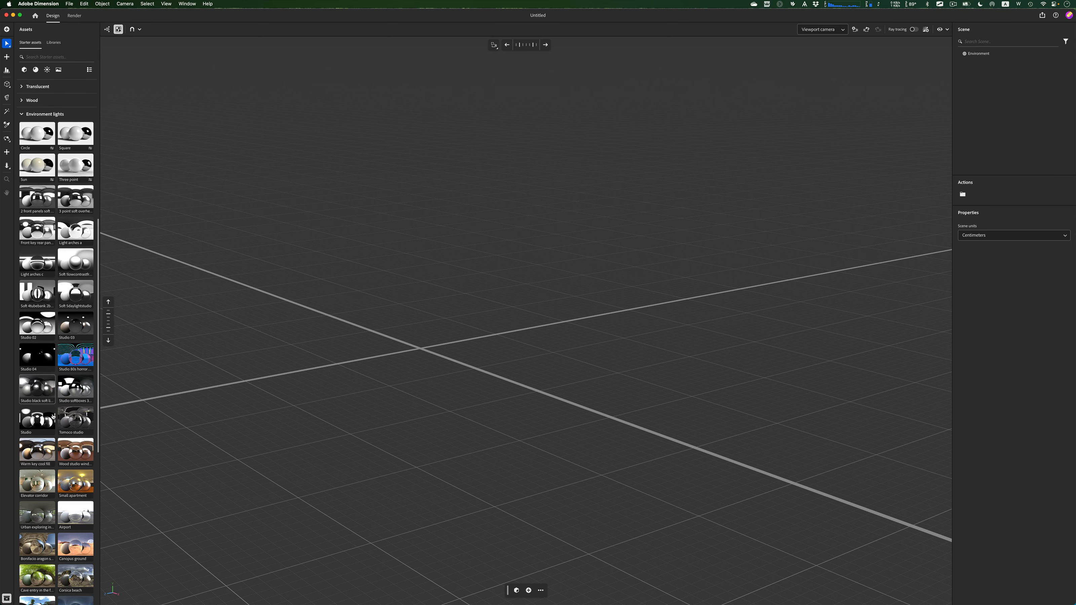
scroll(53, 416, down, 6)
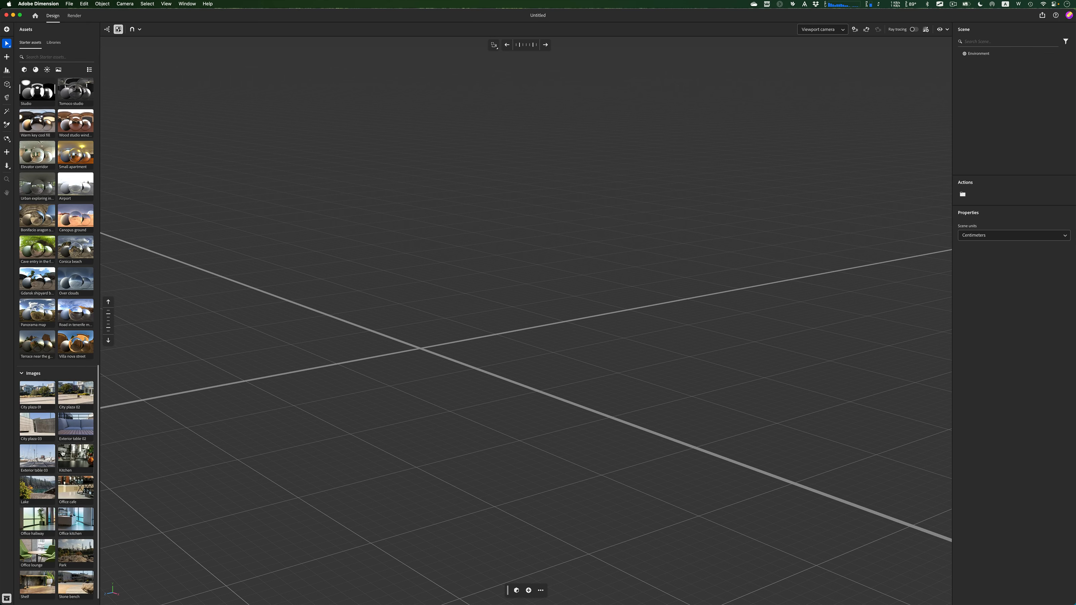
scroll(54, 483, down, 1)
mouse_move(54, 480)
scroll(54, 480, up, 20)
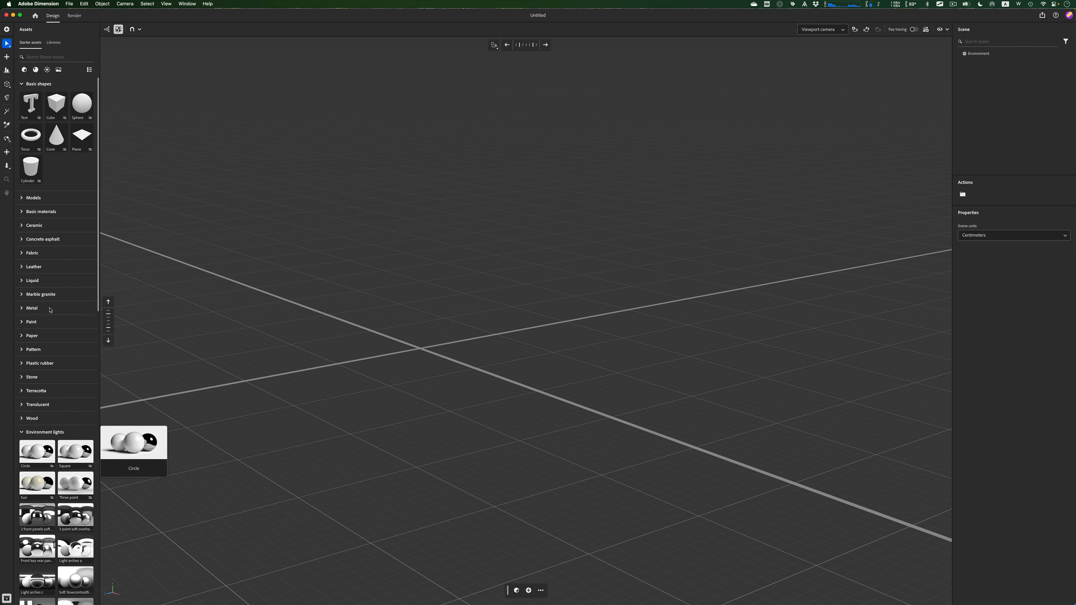
Step: Review the starter assets filtered by models, materials, lights and images, clear the filter, and look at the Libraries assets
click(24, 70)
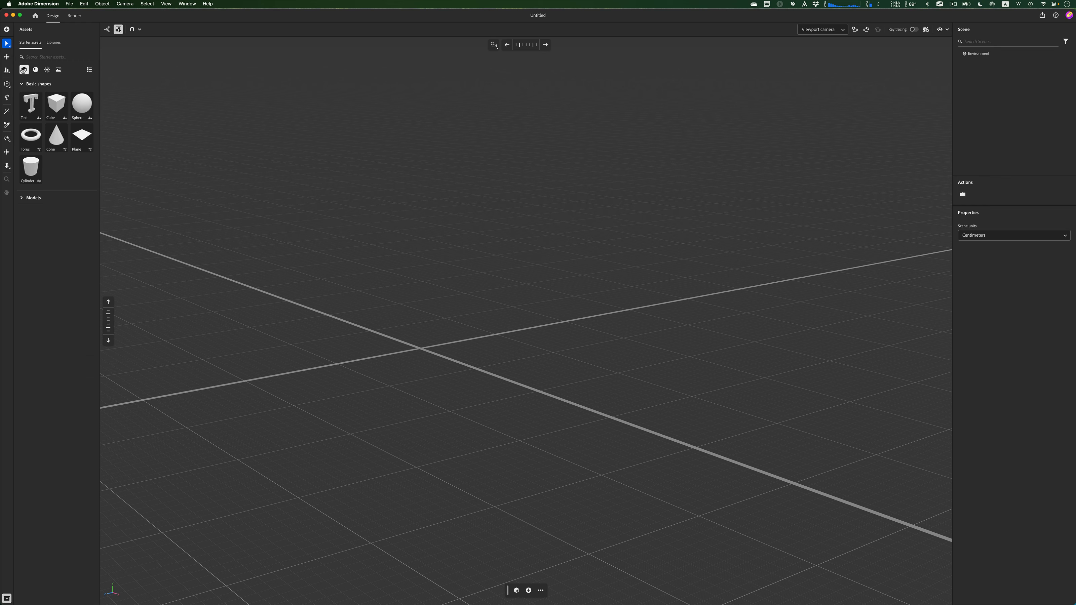
click(35, 69)
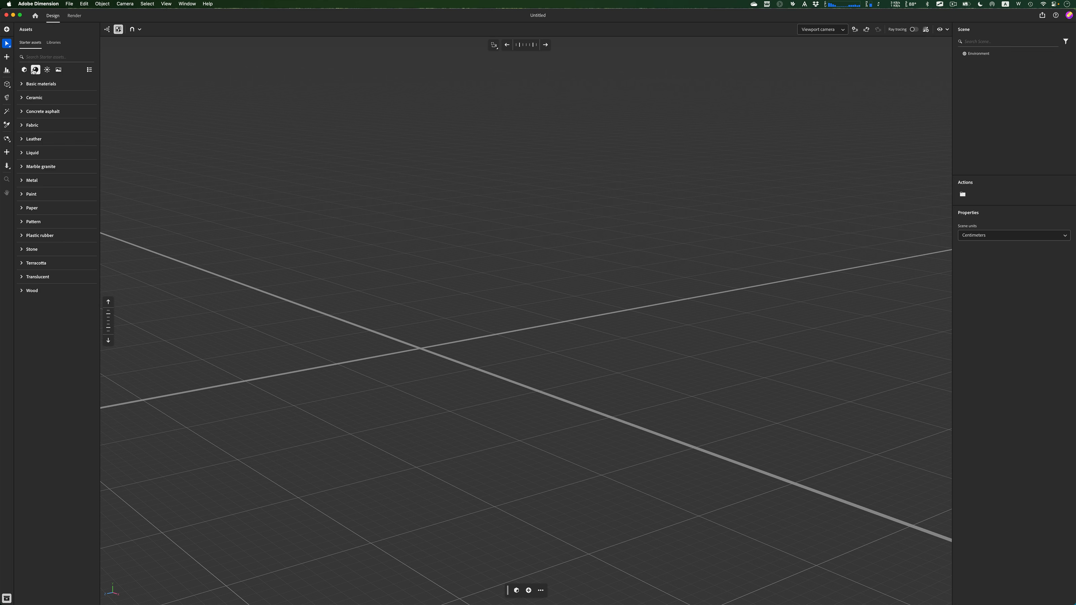
click(47, 70)
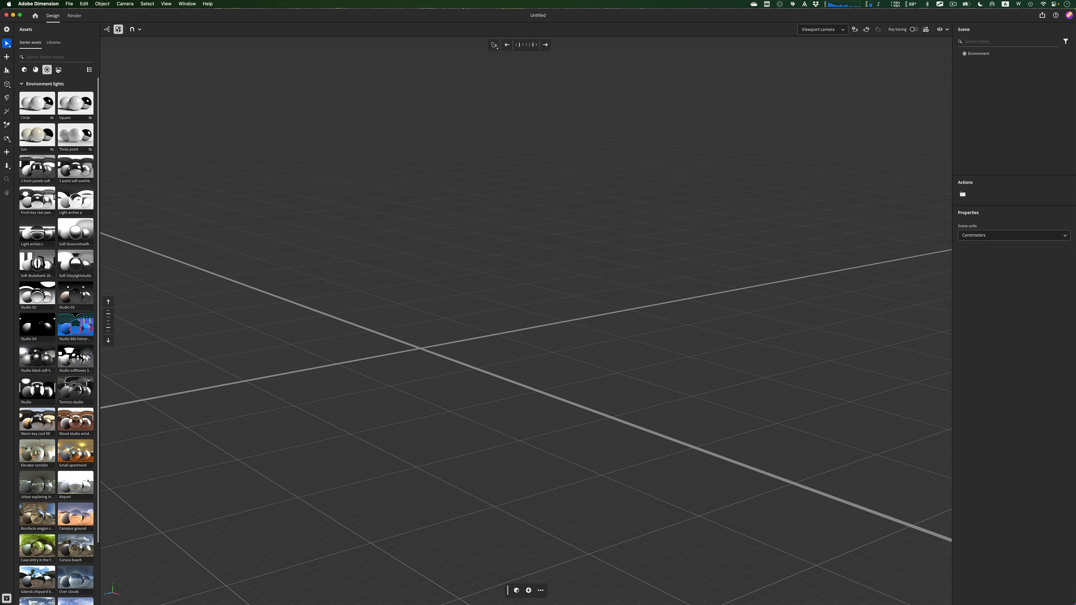
click(58, 70)
click(25, 70)
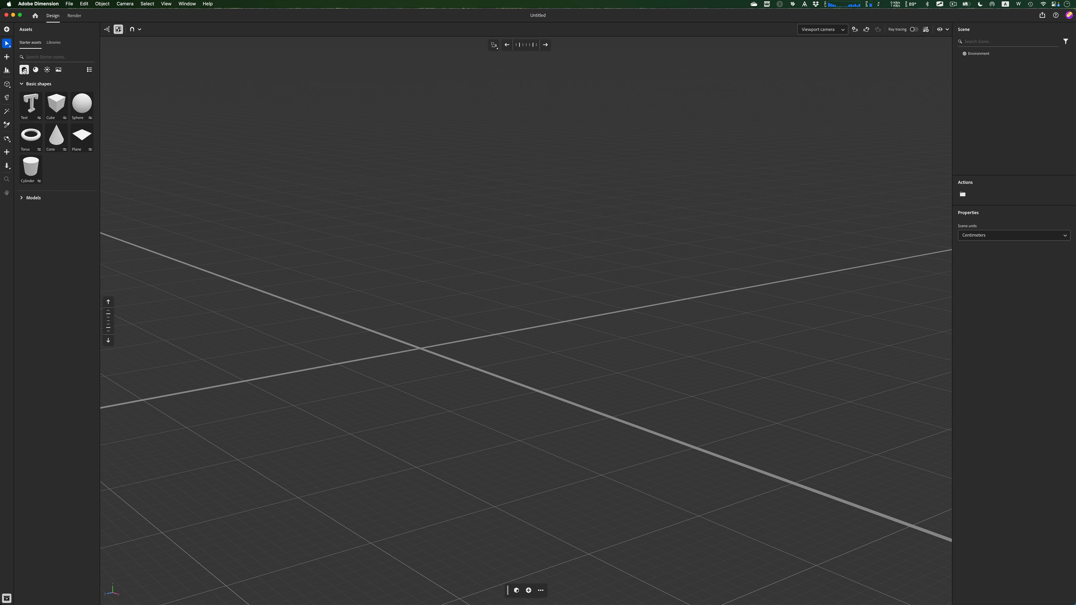
click(24, 70)
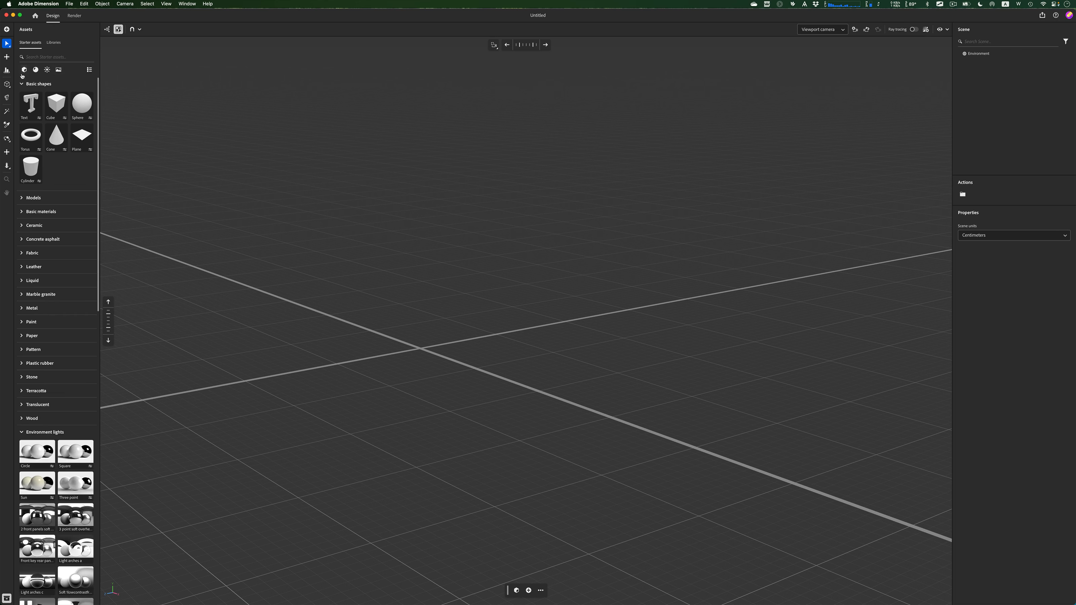
click(56, 44)
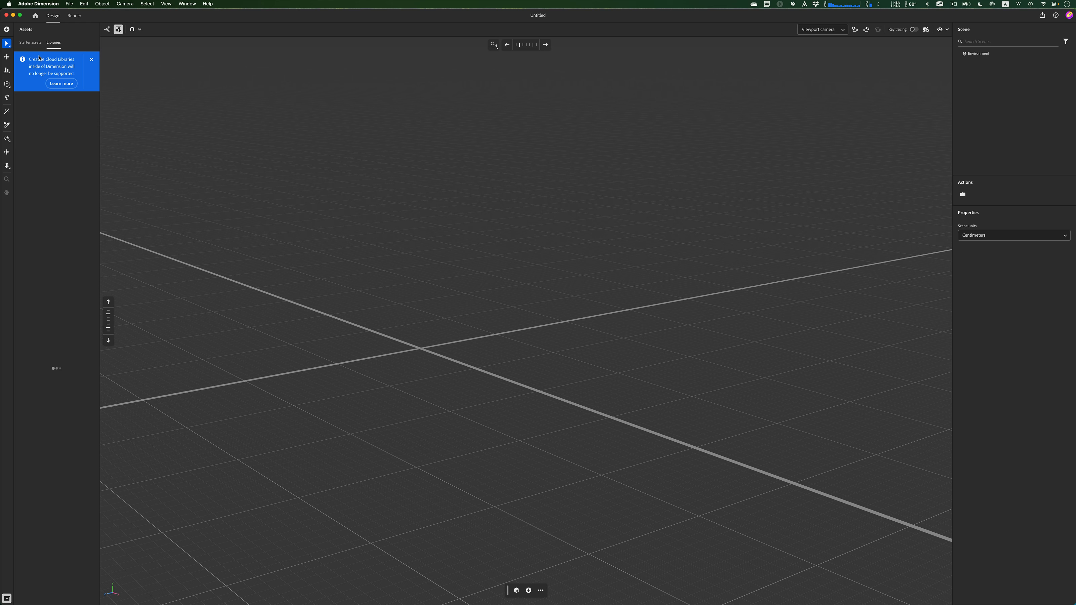
click(32, 45)
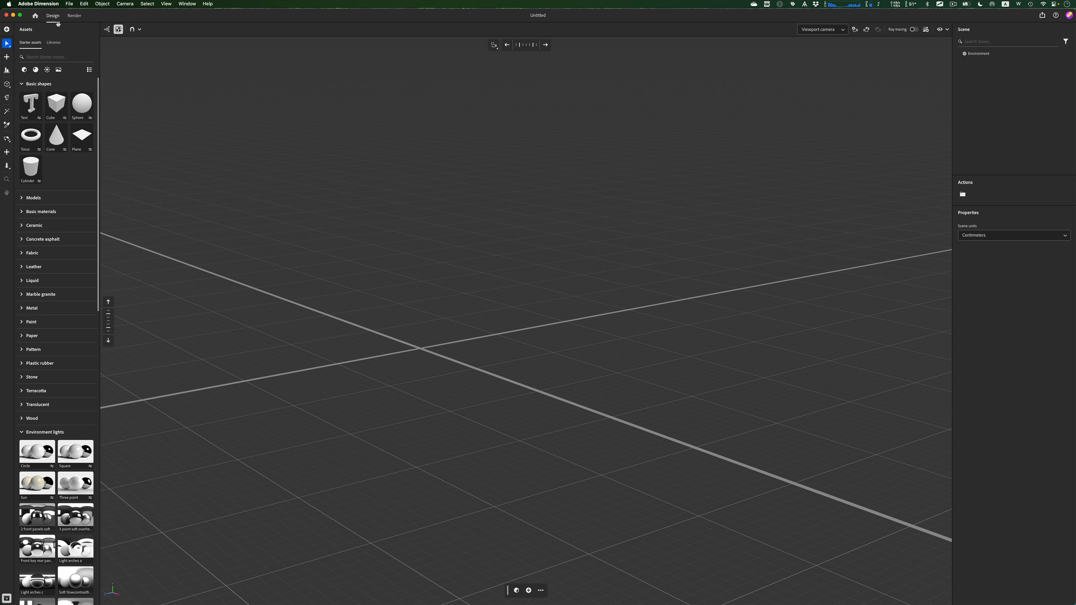
Step: Examine the render and export settings, including the export format choices, and return to the design workspace
click(74, 16)
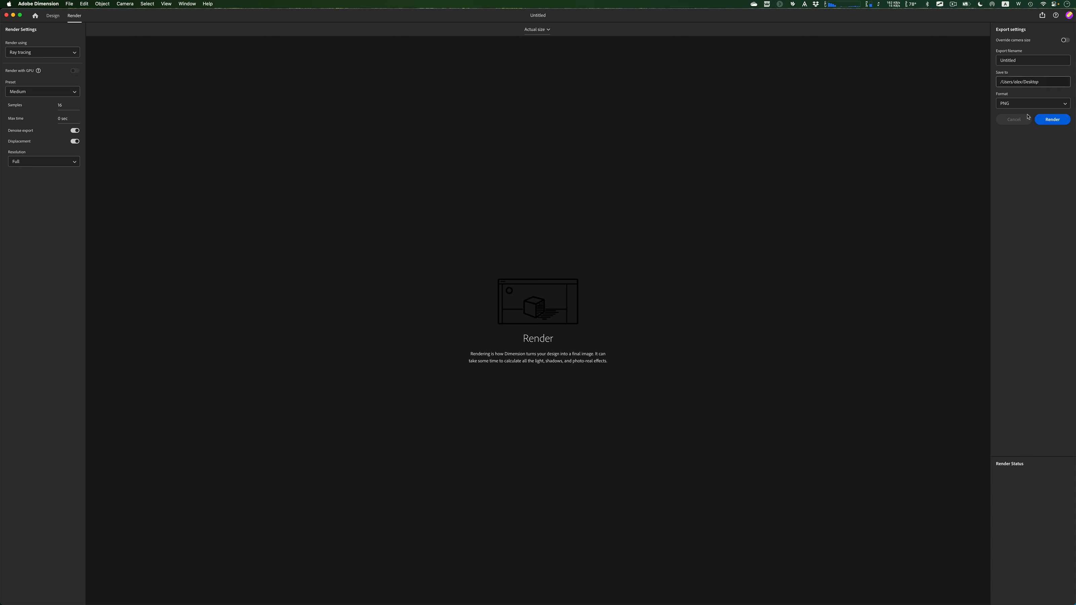
click(1024, 104)
click(1024, 104)
click(53, 17)
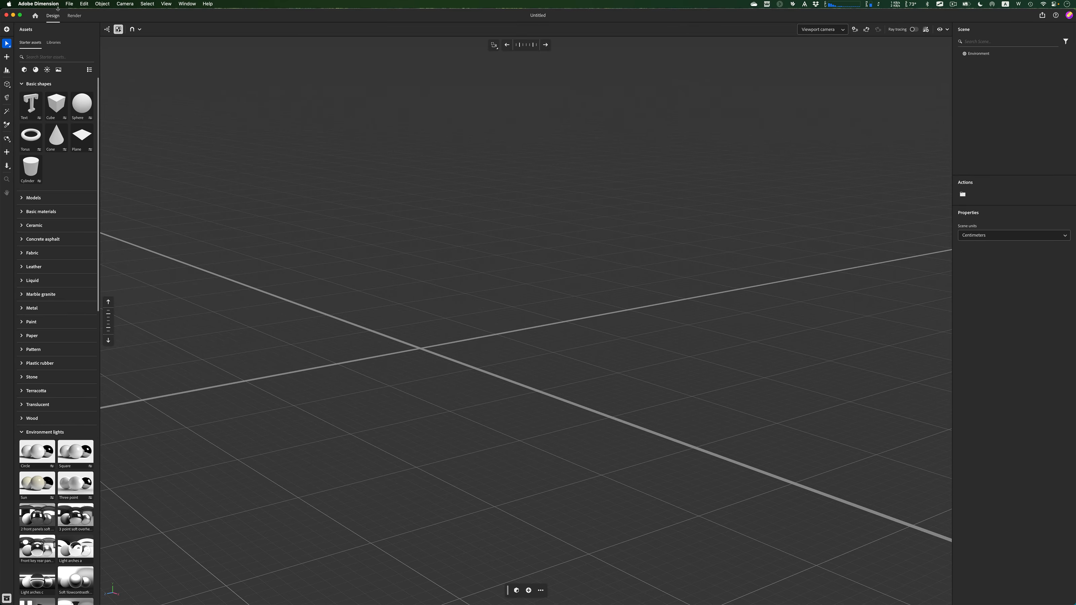
Step: Review the application's General, Keyboard shortcuts and File handling preferences, including the File shortcuts, and close them
click(54, 5)
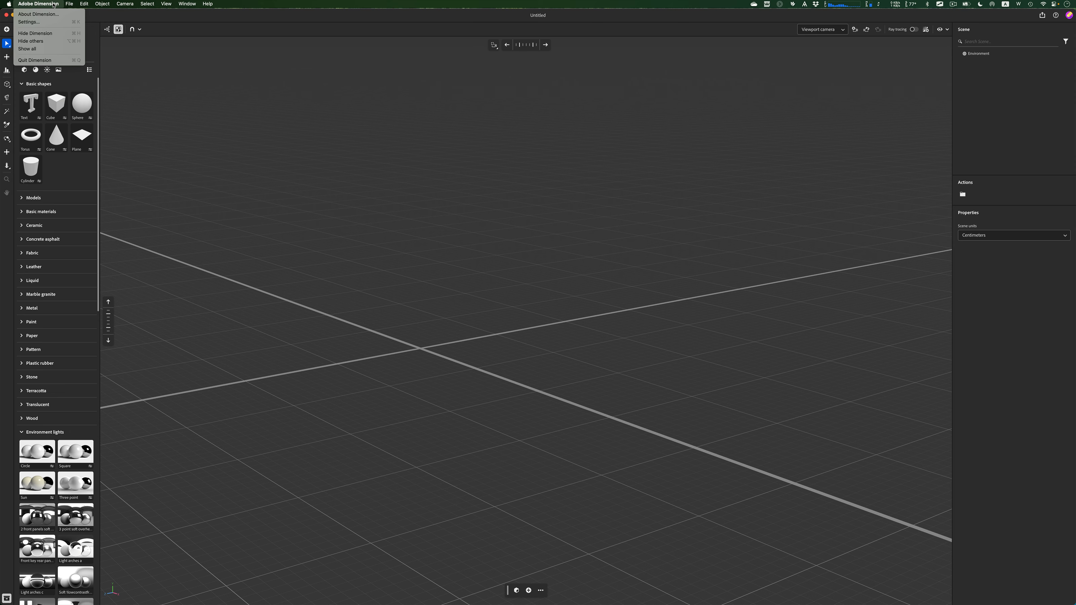
click(49, 23)
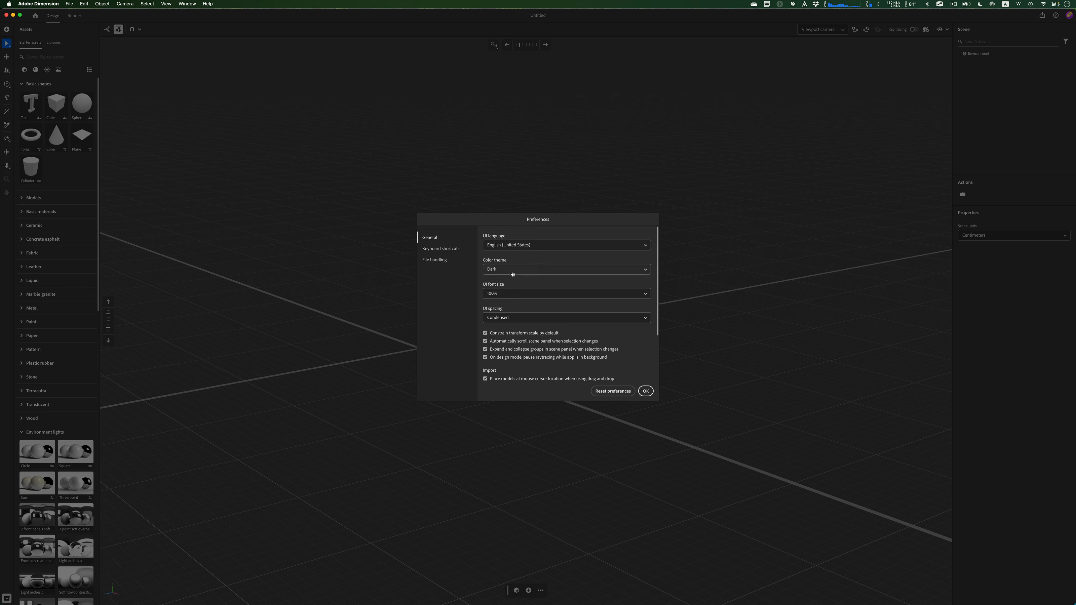
click(445, 249)
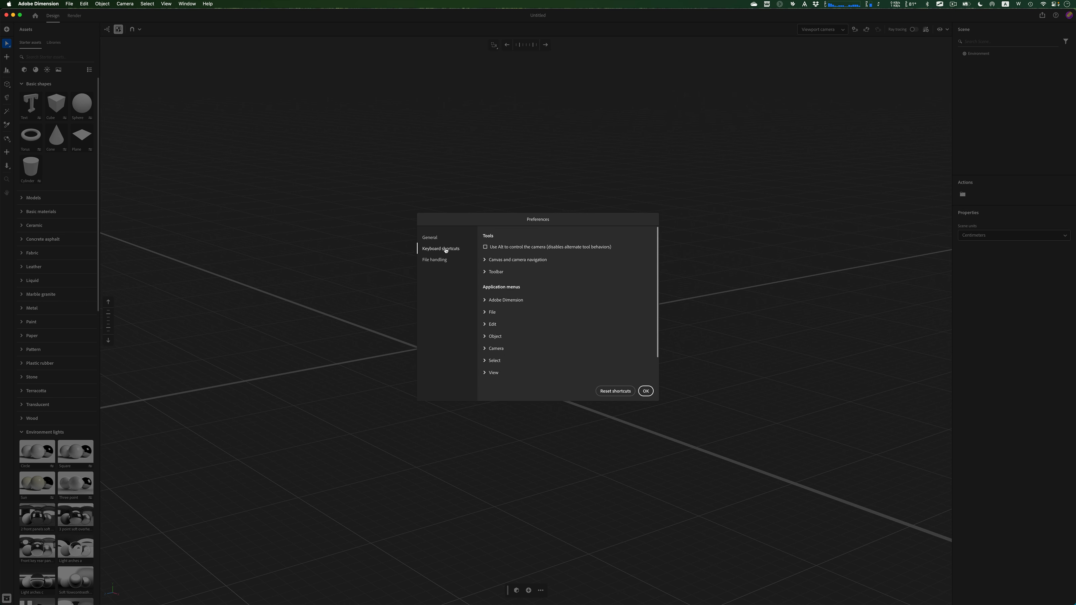
click(485, 312)
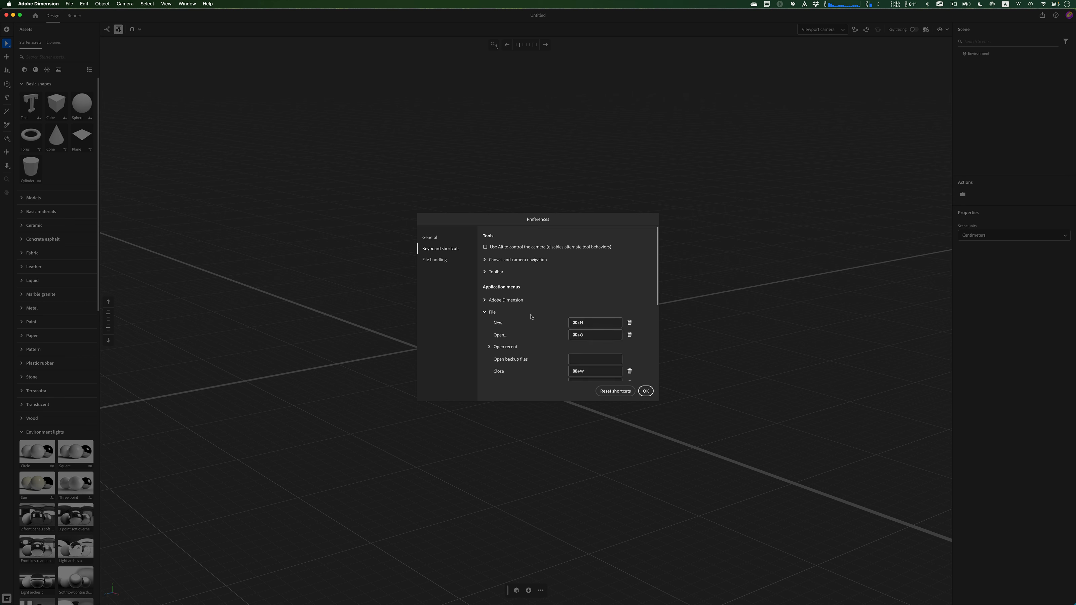
click(443, 262)
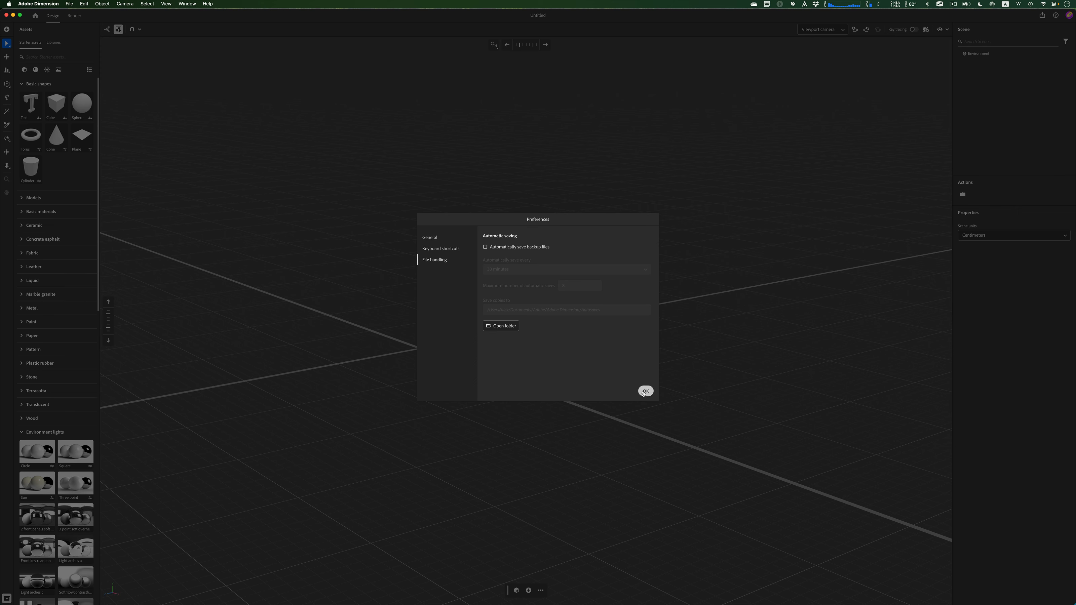
click(645, 391)
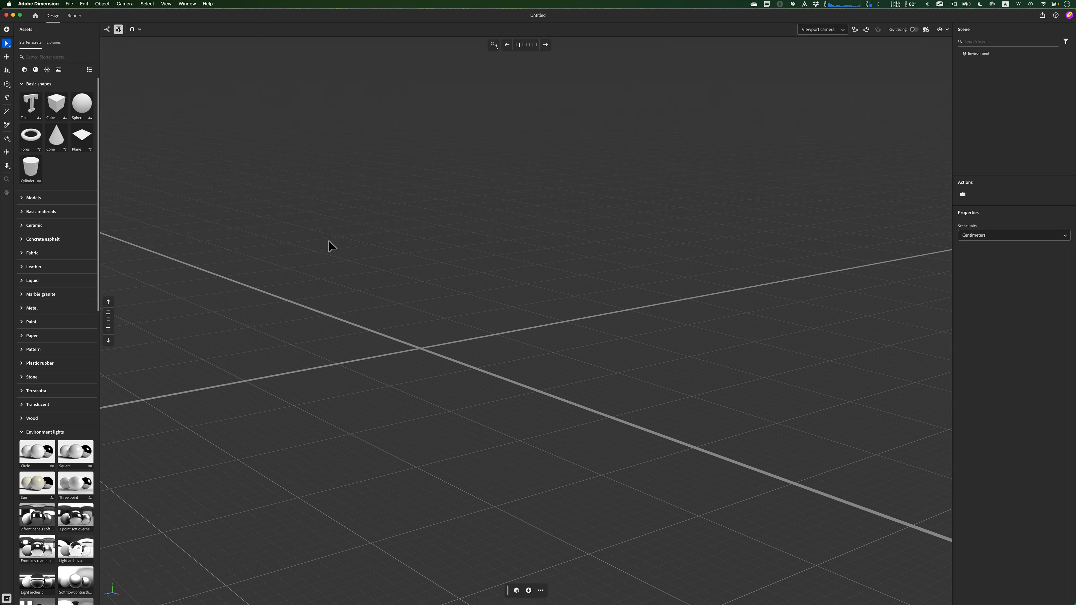
Step: Review the file import and export options, the editing commands and keyboard shortcut preferences, and the camera and view commands
click(70, 3)
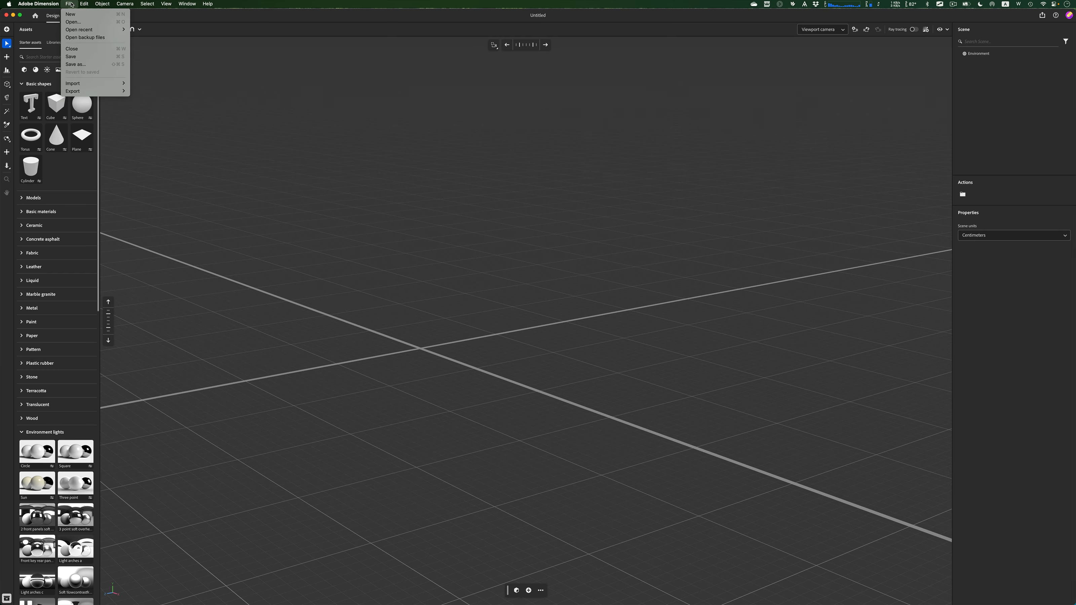
mouse_move(82, 83)
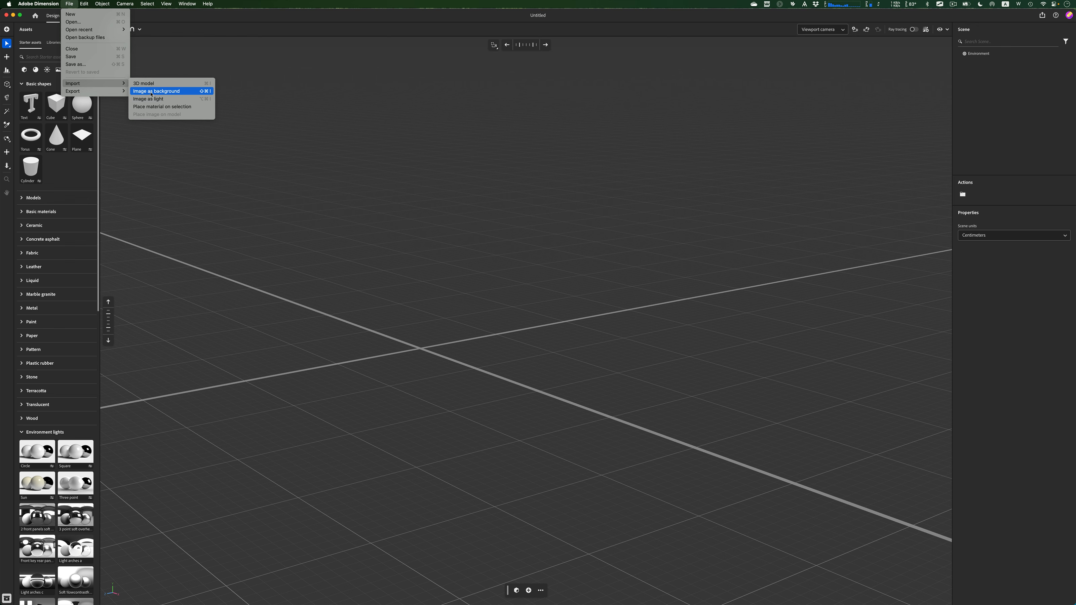
mouse_move(117, 93)
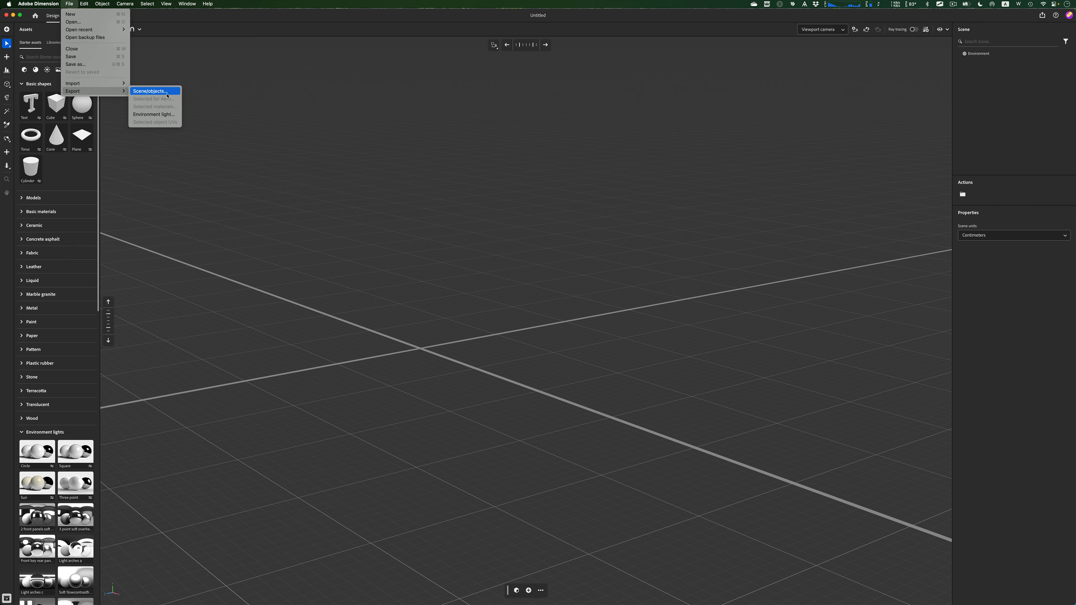
mouse_move(82, 3)
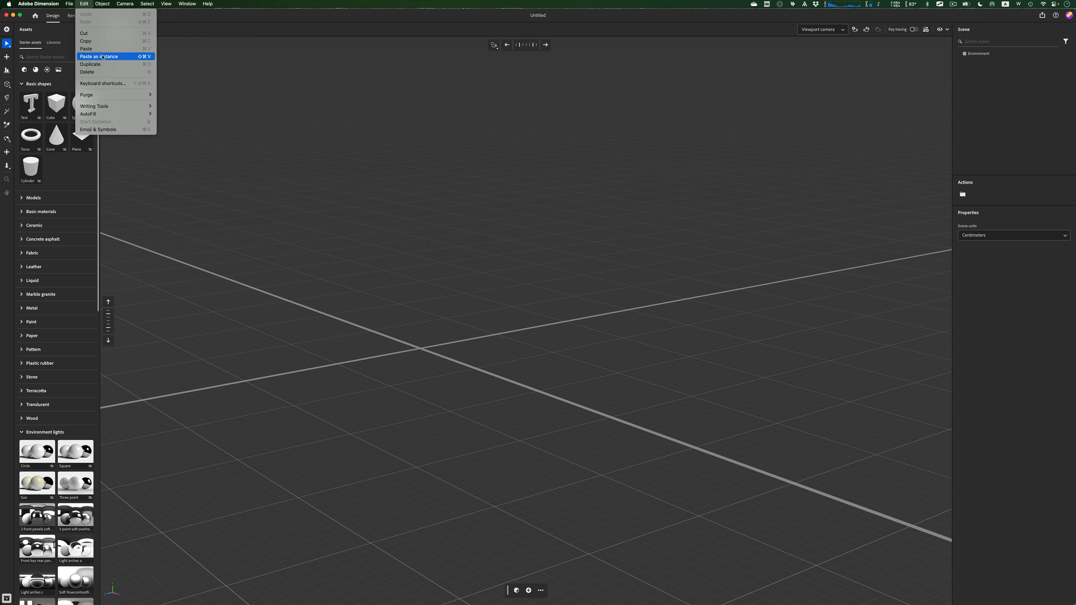
click(106, 84)
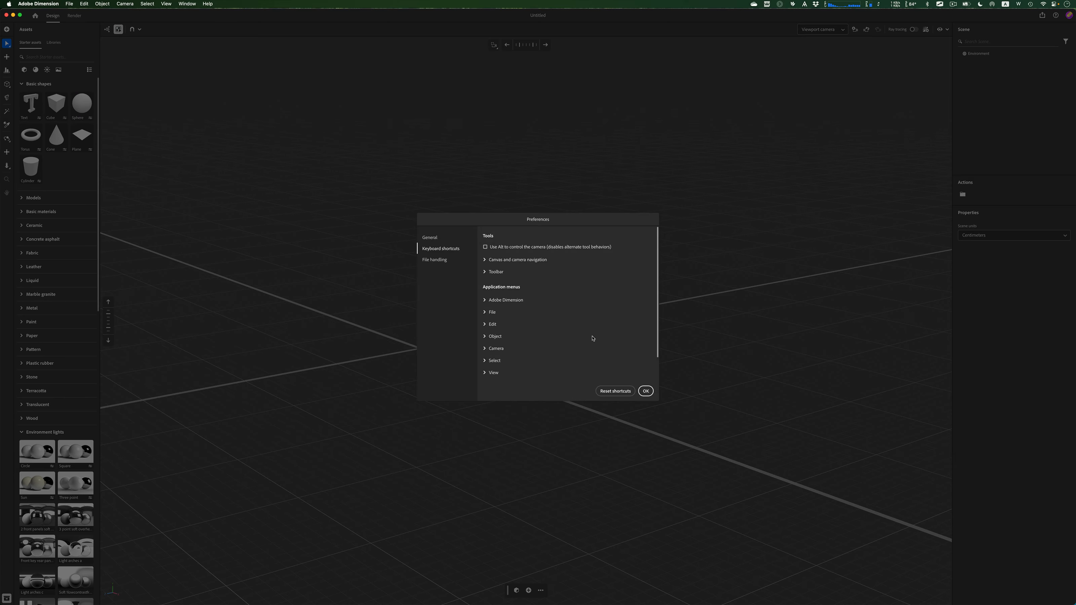
click(645, 390)
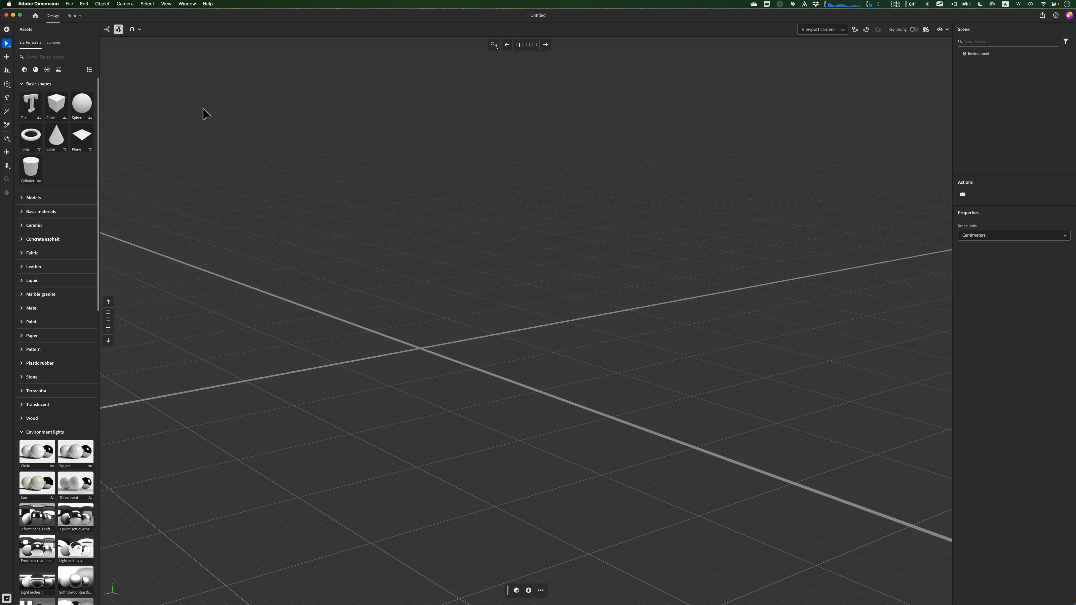
click(82, 3)
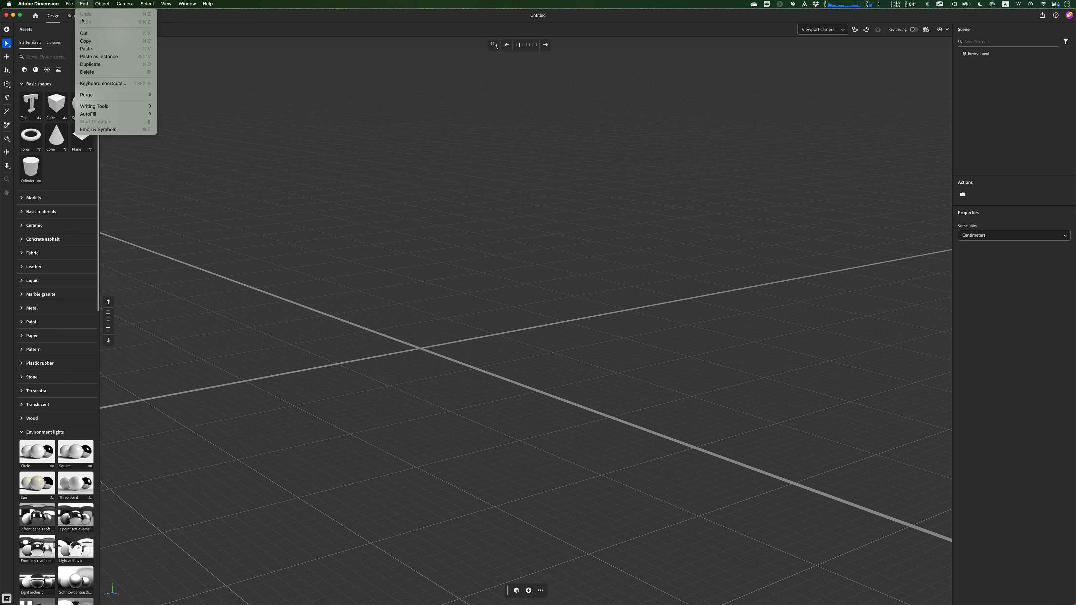
mouse_move(103, 96)
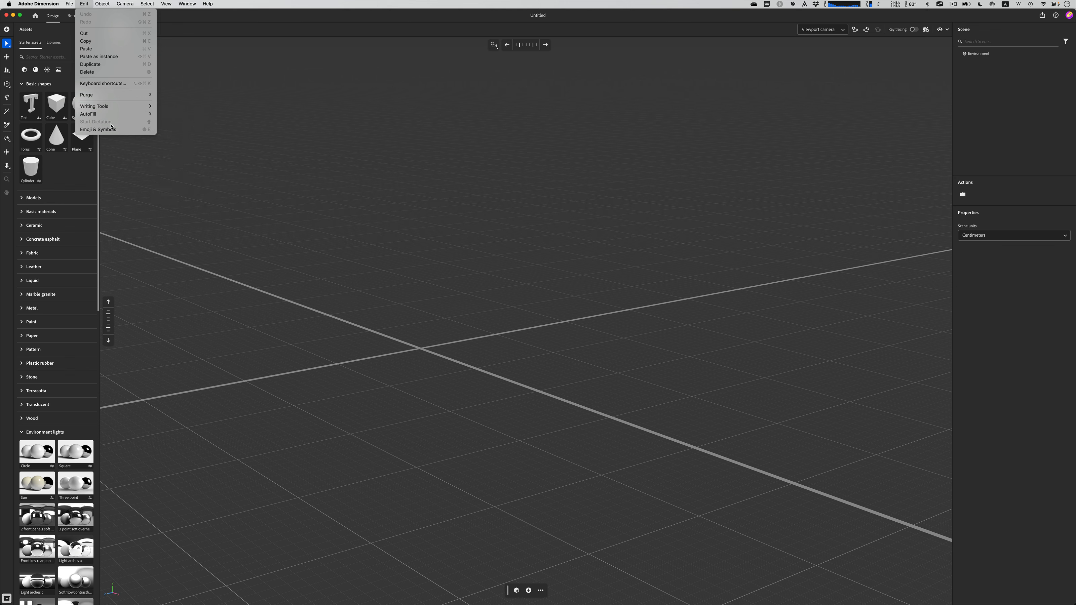
mouse_move(101, 3)
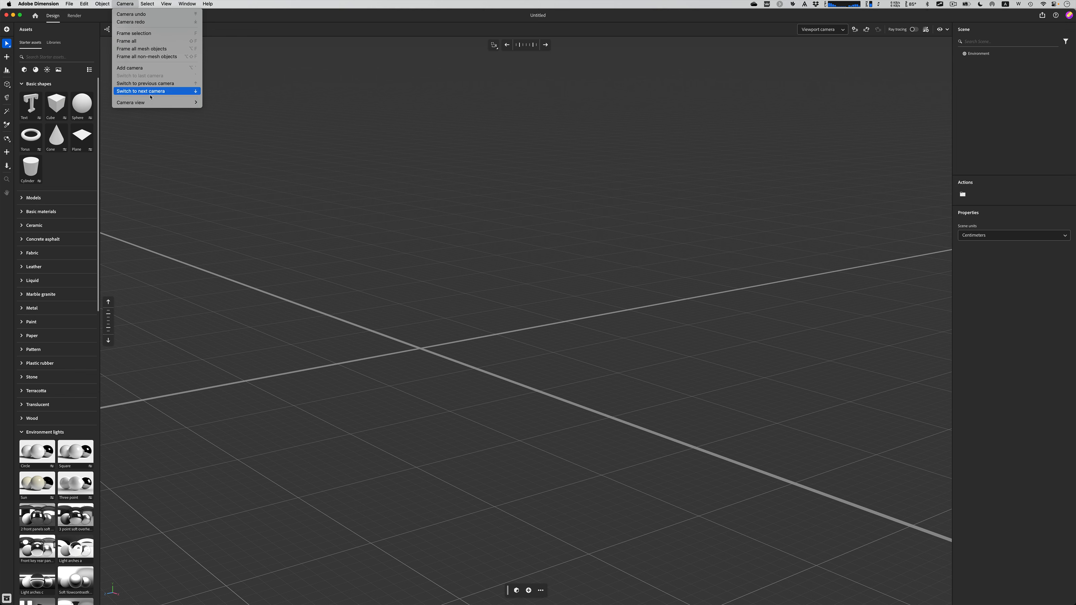
mouse_move(150, 102)
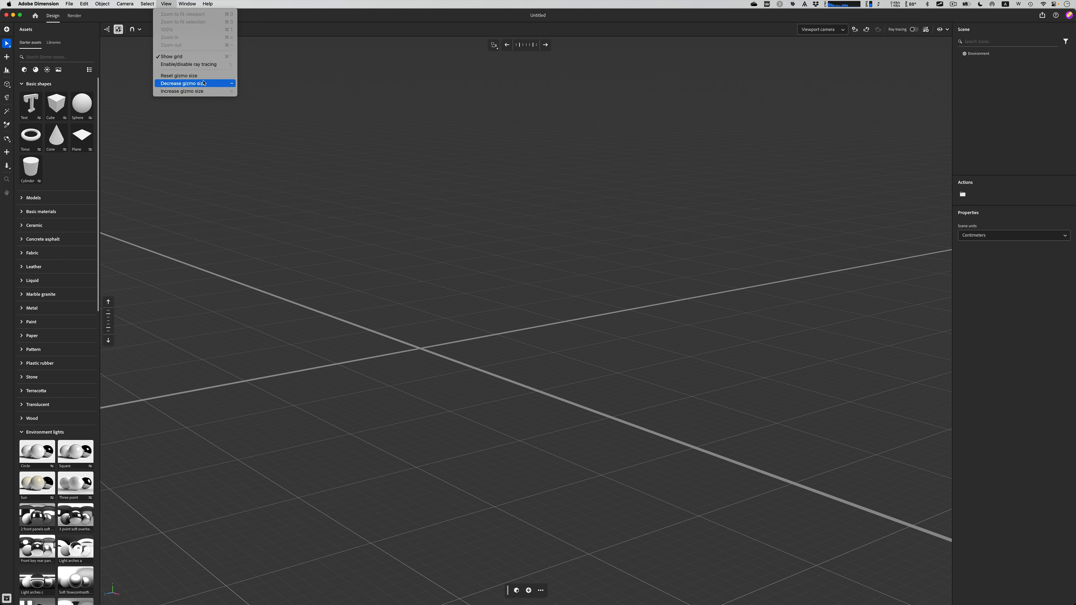
Step: Add a cube from the basic shapes, scale it uniformly to about 0.82 and tilt it slightly around its X axis
click(55, 111)
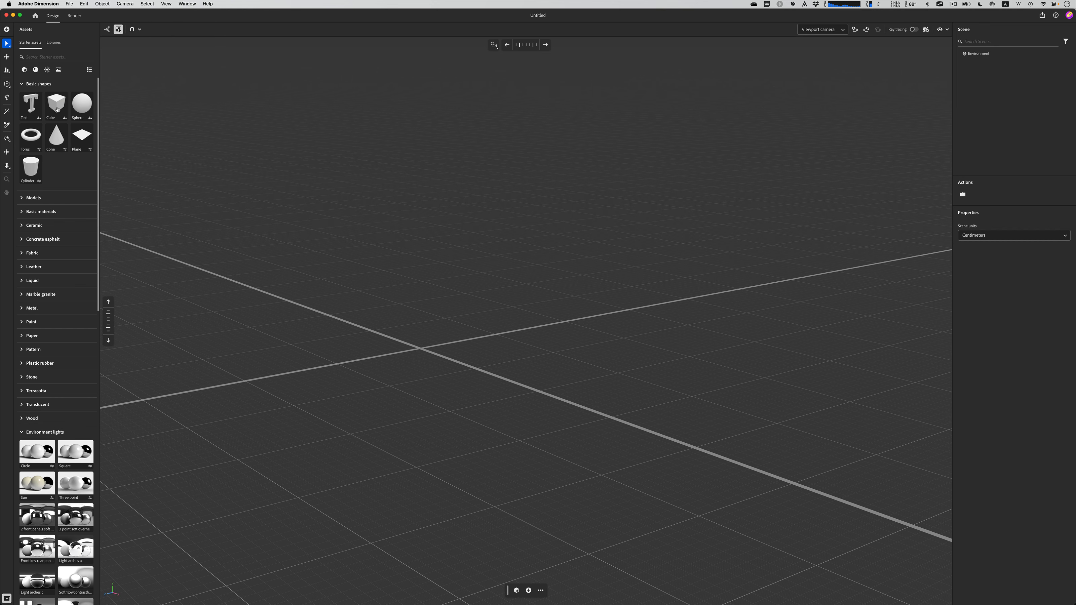
click(55, 111)
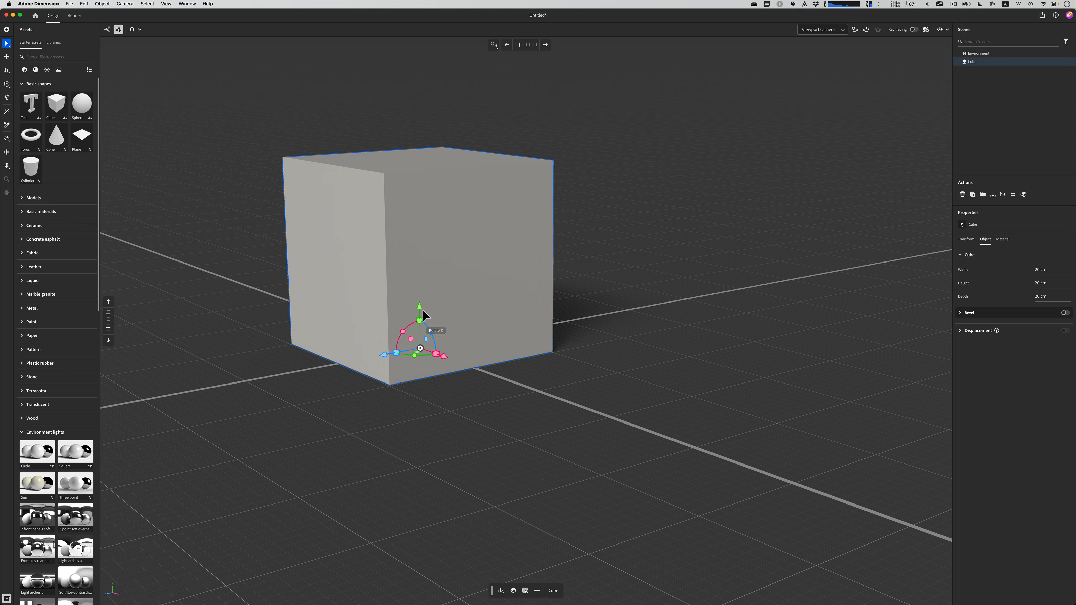
drag(422, 308, 432, 332)
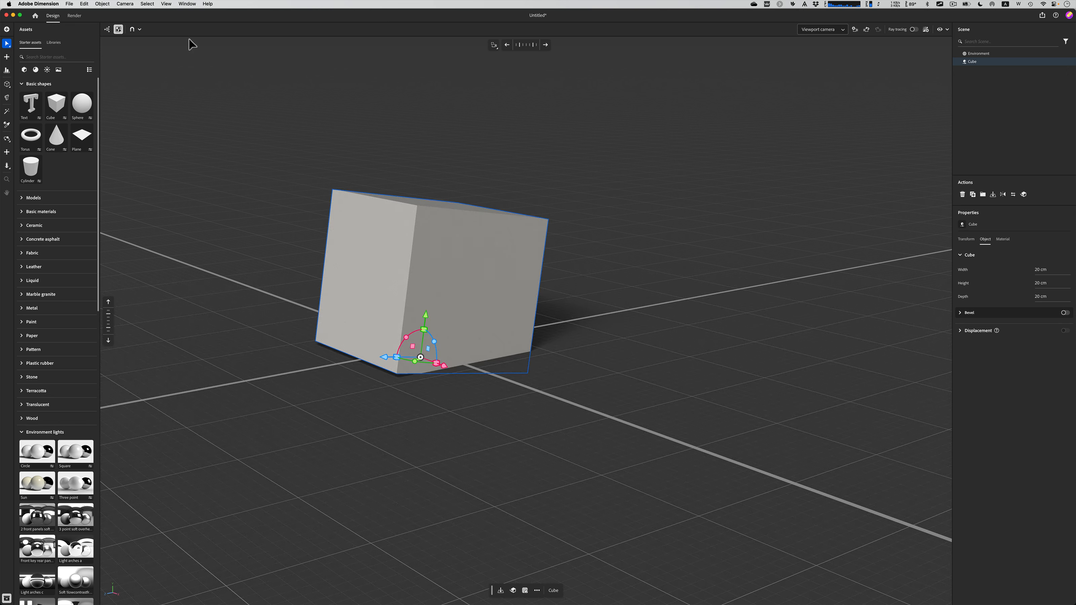
Step: Increase the size of the cube's transform gizmo by one step and decrease it again
click(102, 3)
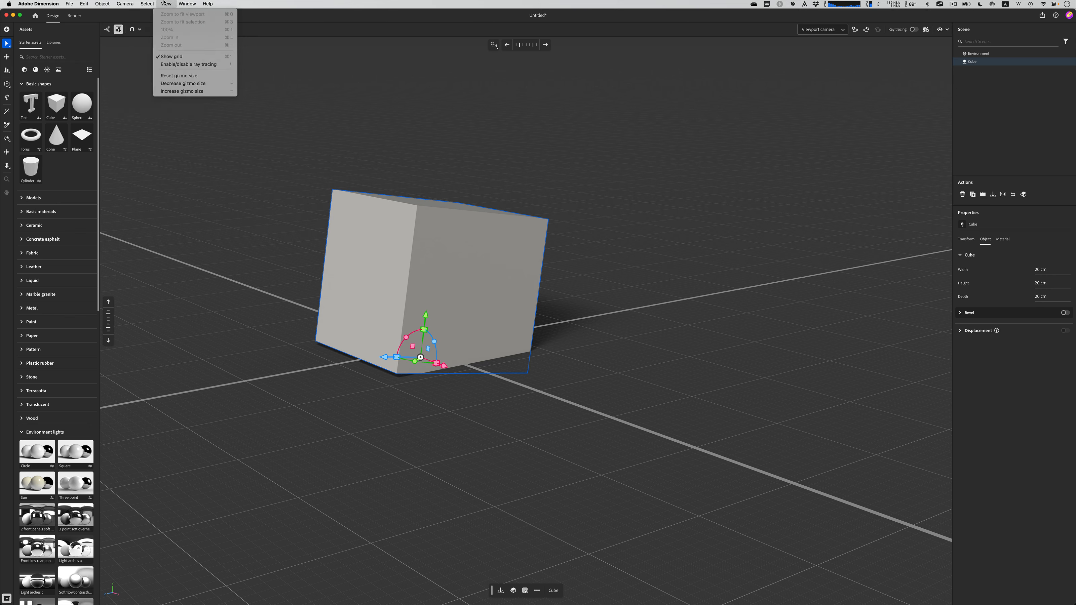
click(195, 92)
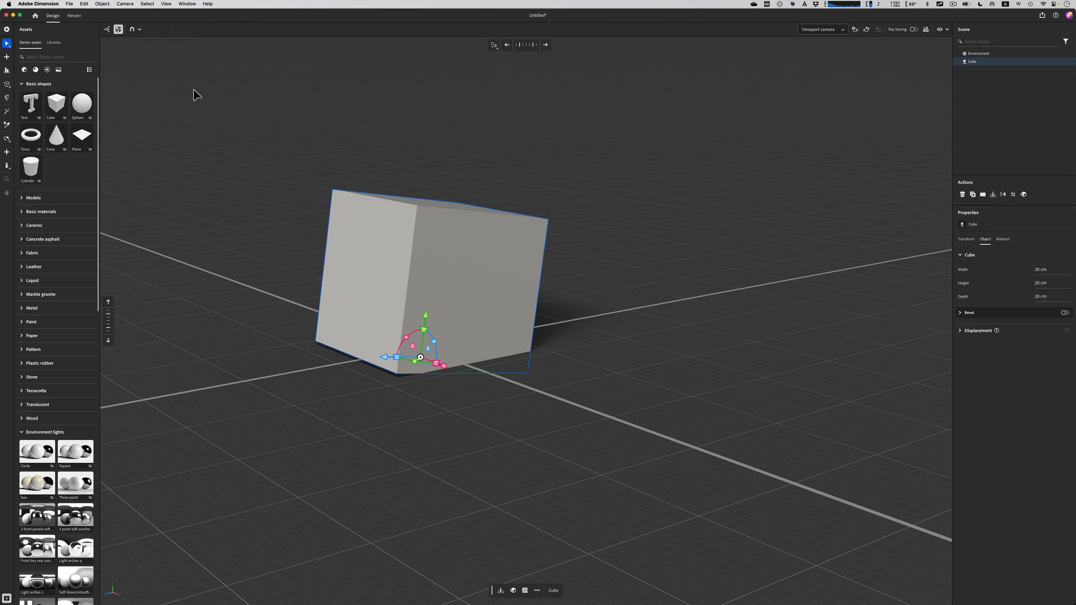
click(174, 3)
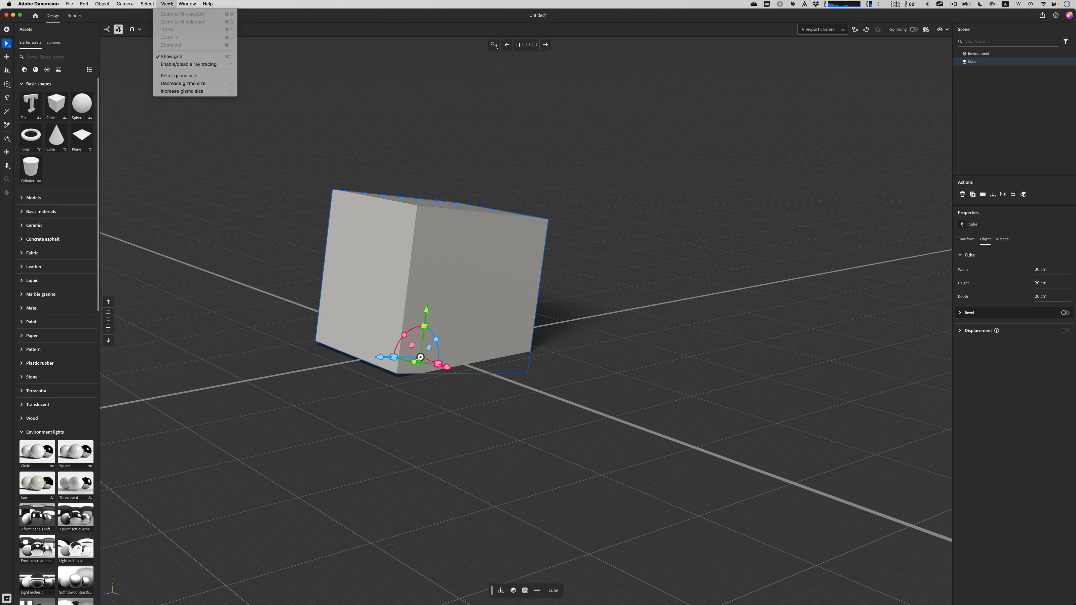
click(178, 83)
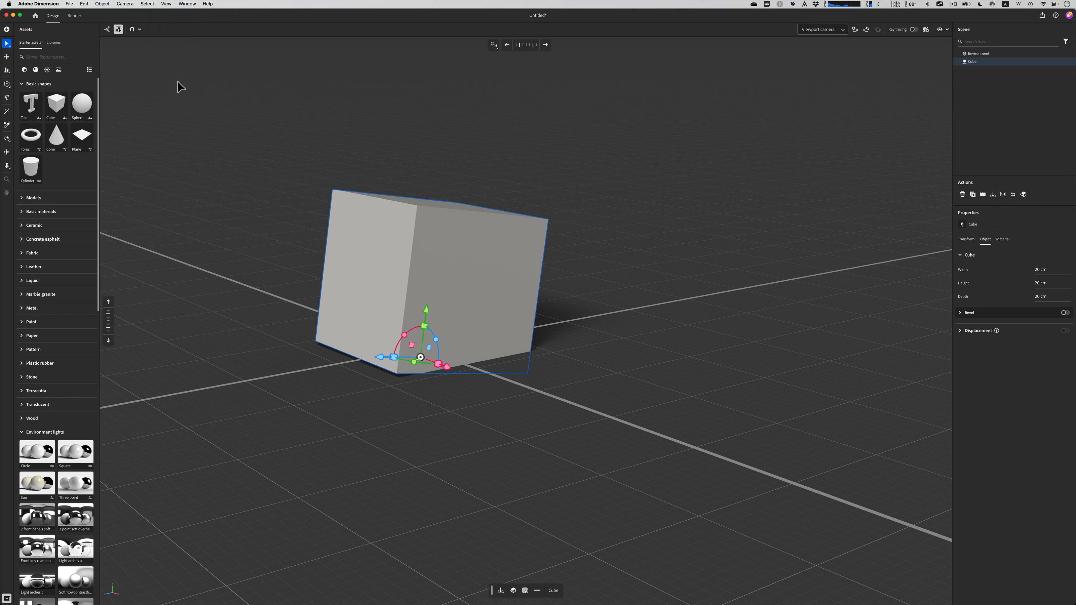
click(191, 2)
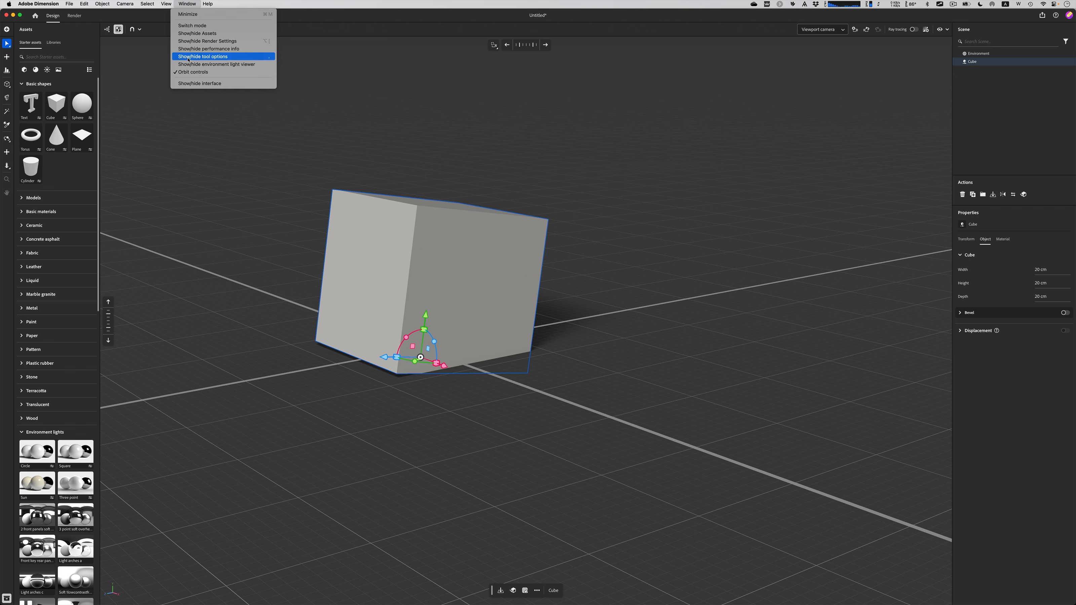
mouse_move(211, 5)
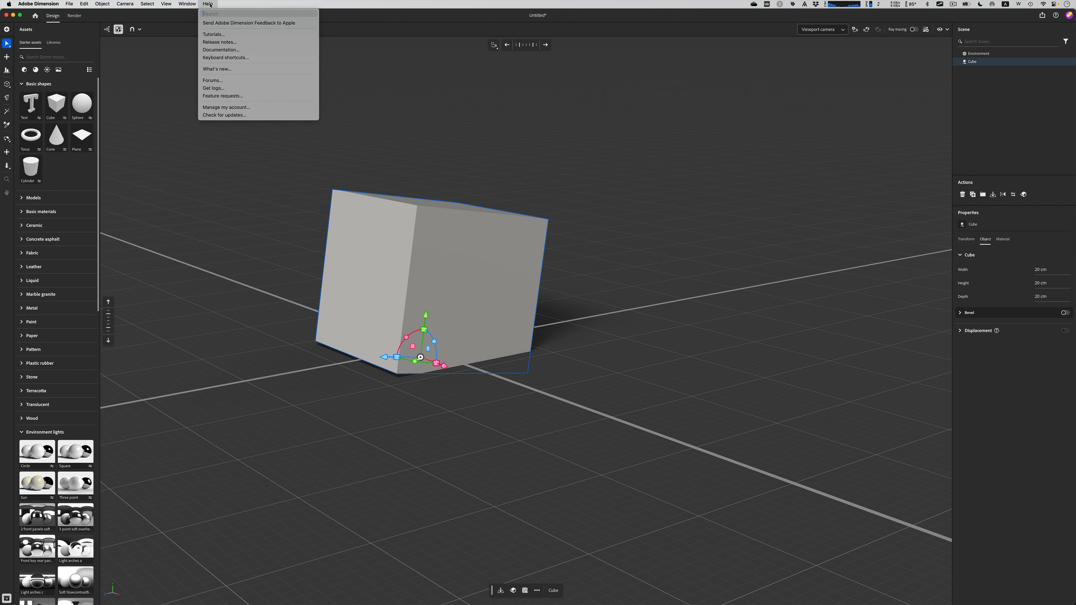
click(210, 5)
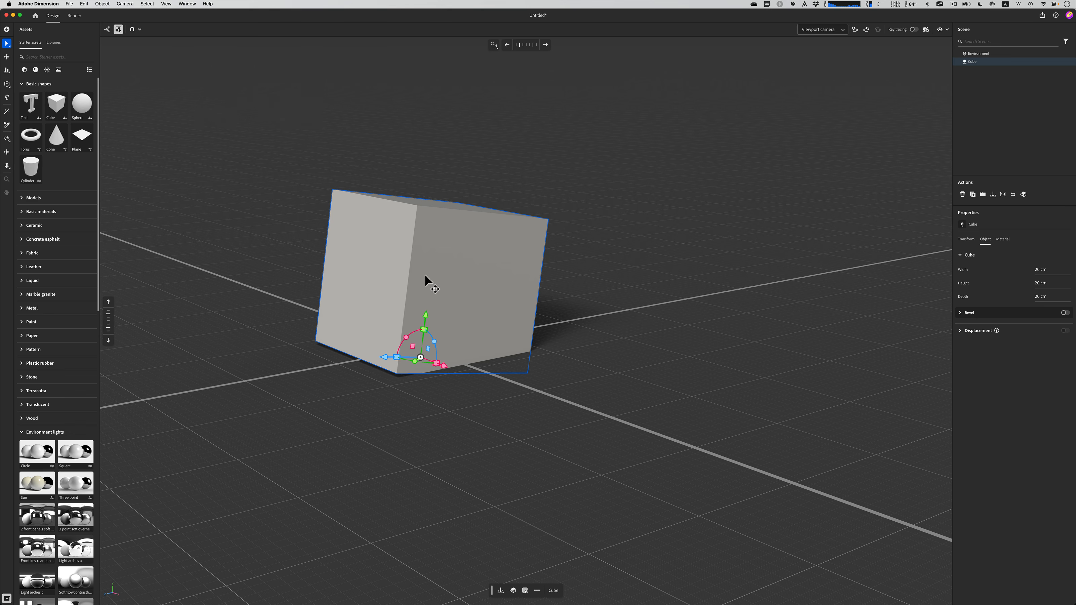
Step: Select the environment and the cube in turn to compare their actions and properties
click(702, 262)
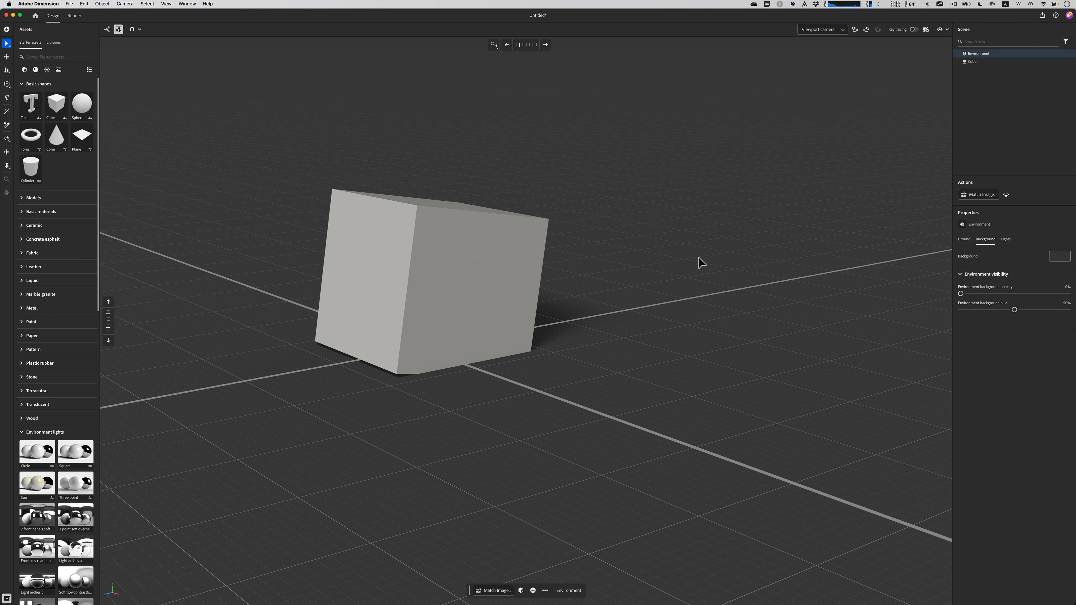
click(467, 262)
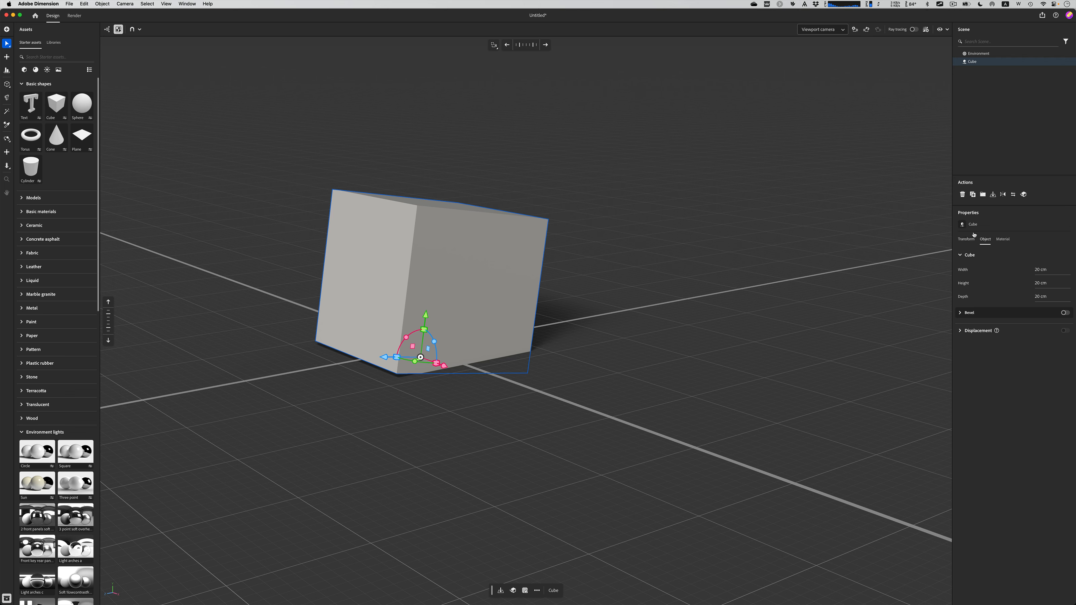
click(978, 54)
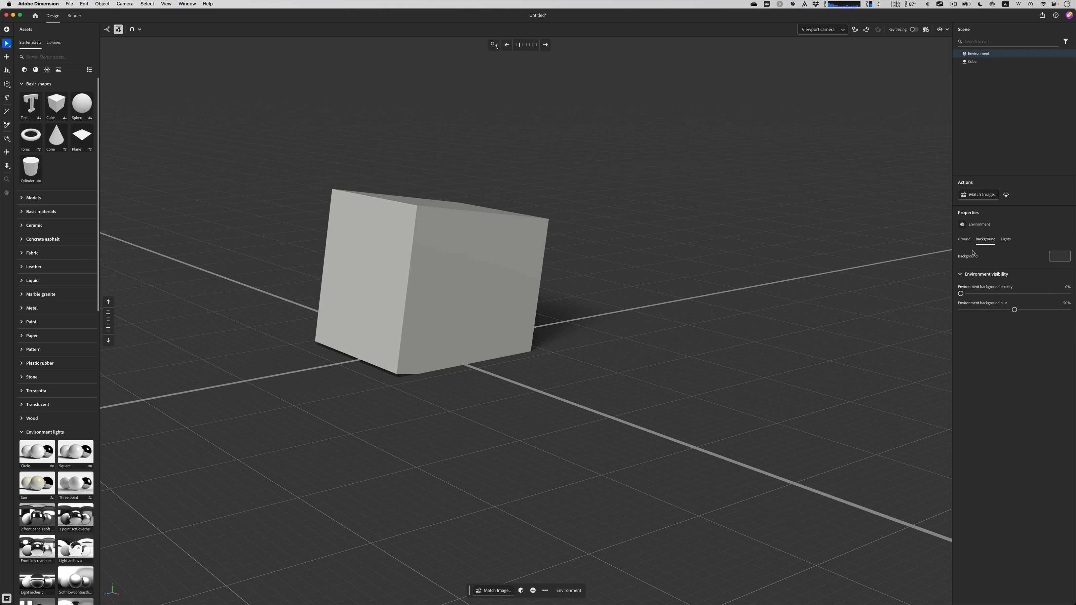
Step: Switch the environment's ground plane off and on to compare its effect, and return to the background properties
click(963, 239)
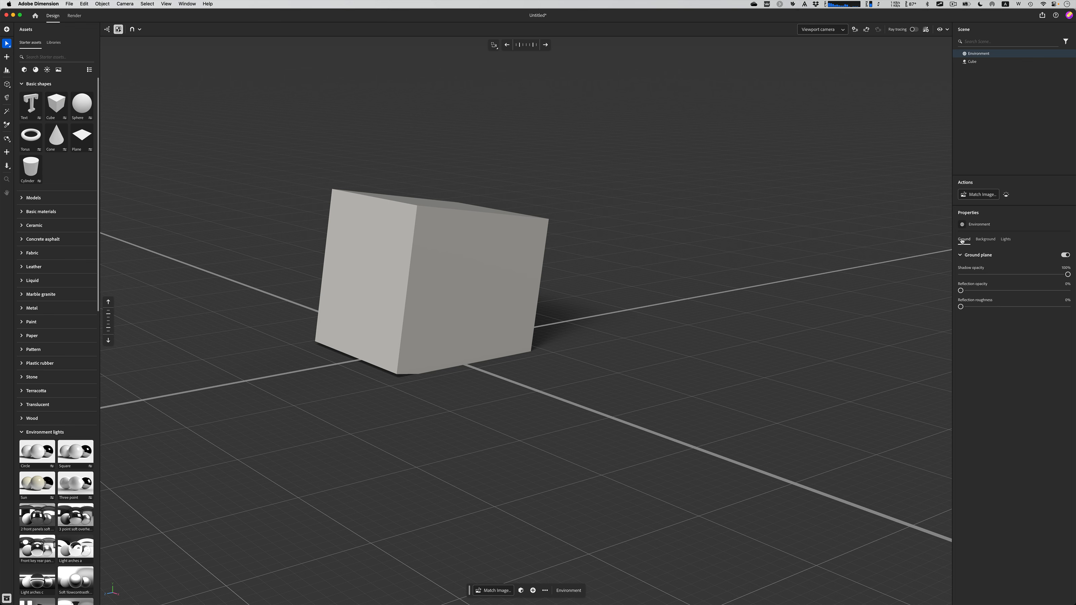
click(1063, 255)
click(1064, 256)
click(1064, 256)
click(1064, 256)
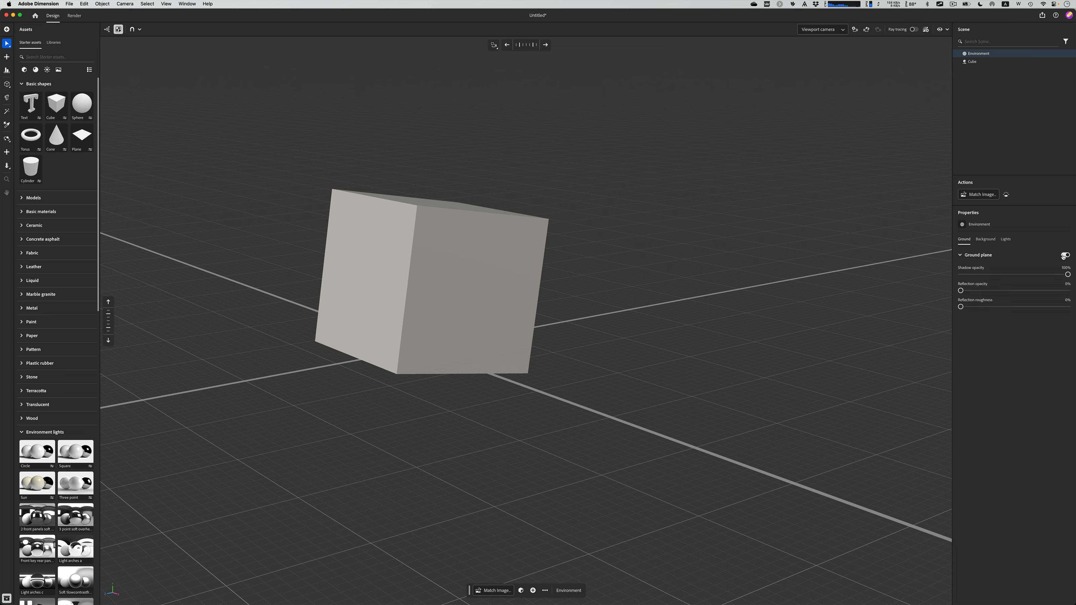
click(990, 240)
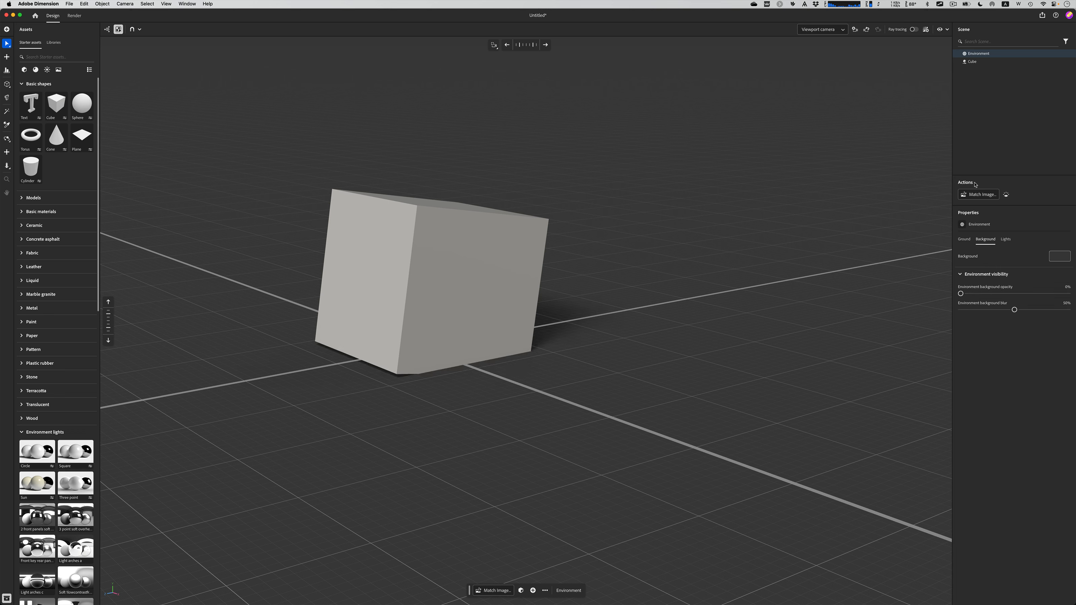
Step: Rename the cube to My Cube in the scene list, and hide and show it again
click(973, 63)
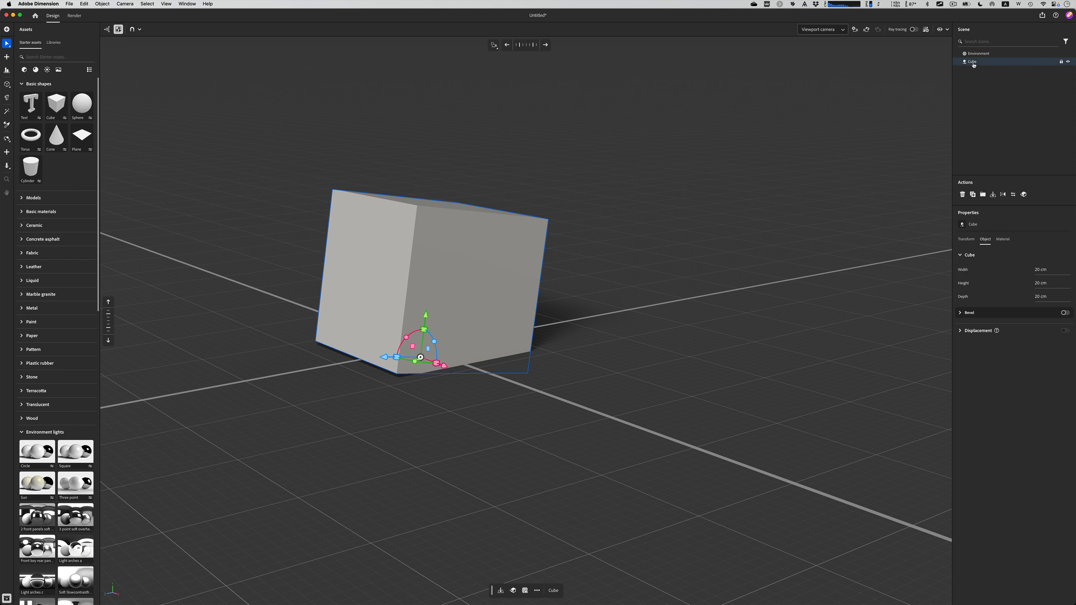
double_click(973, 63)
text(M)
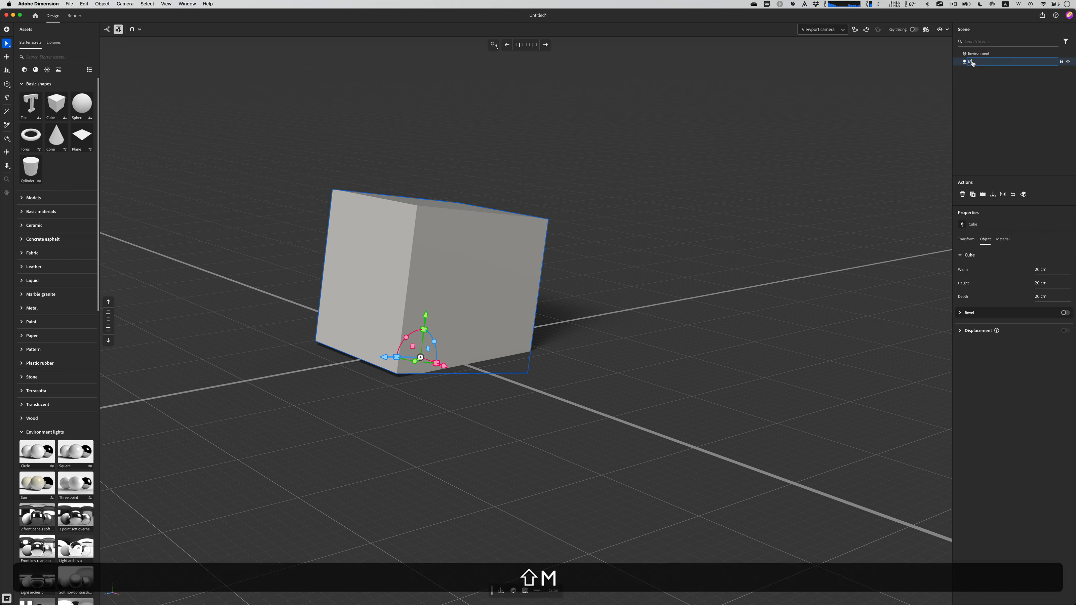
text(y Cube)
key(Return)
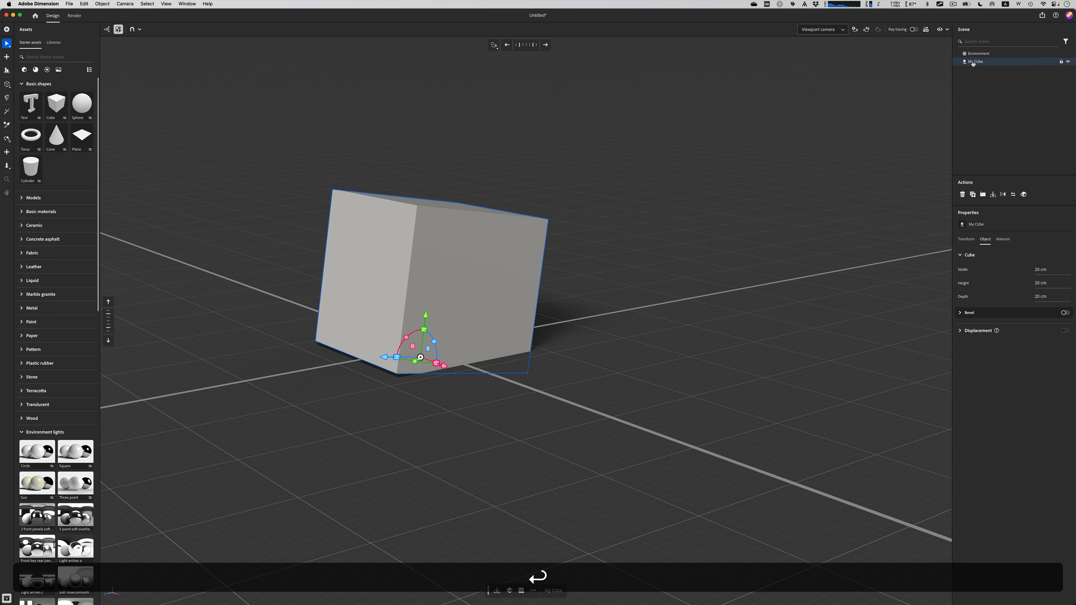
click(1068, 62)
click(1067, 63)
Step: Move the renamed cube along the X axis to about 3.1 cm using its transform properties
click(966, 242)
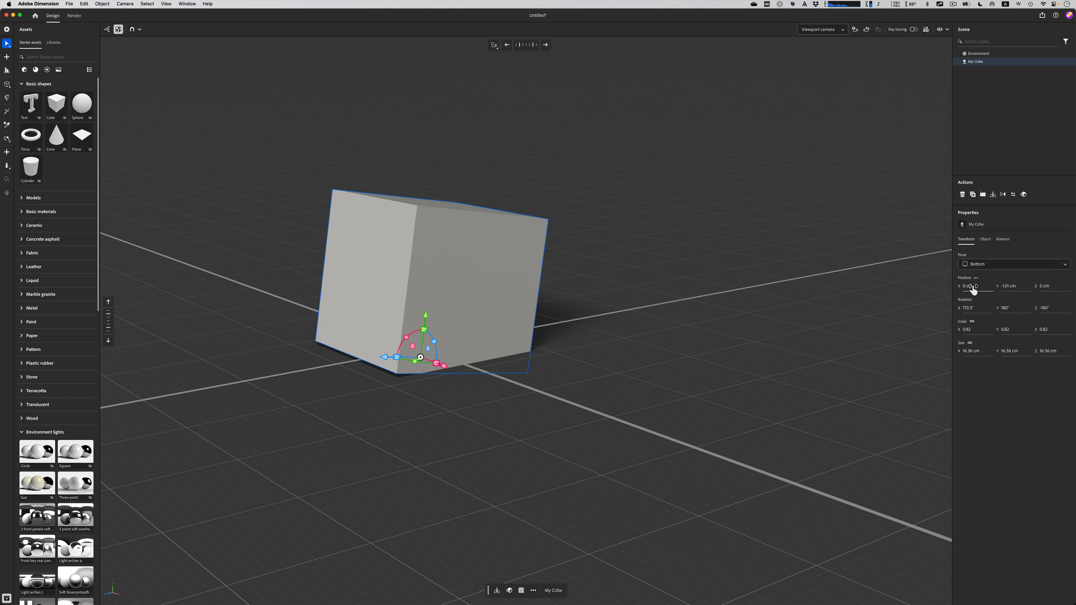
drag(972, 288, 973, 289)
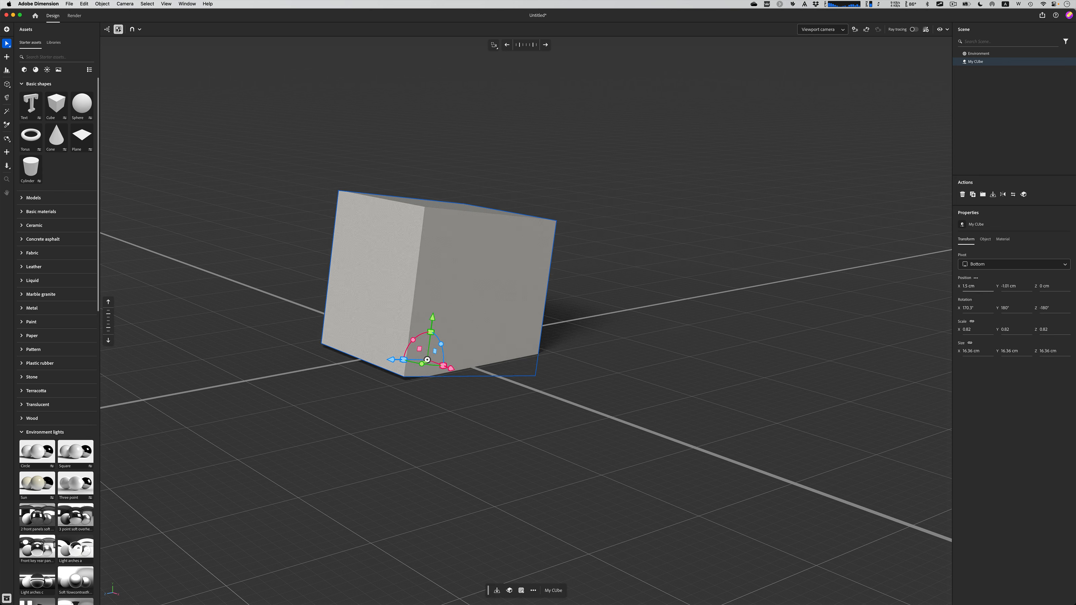
click(966, 286)
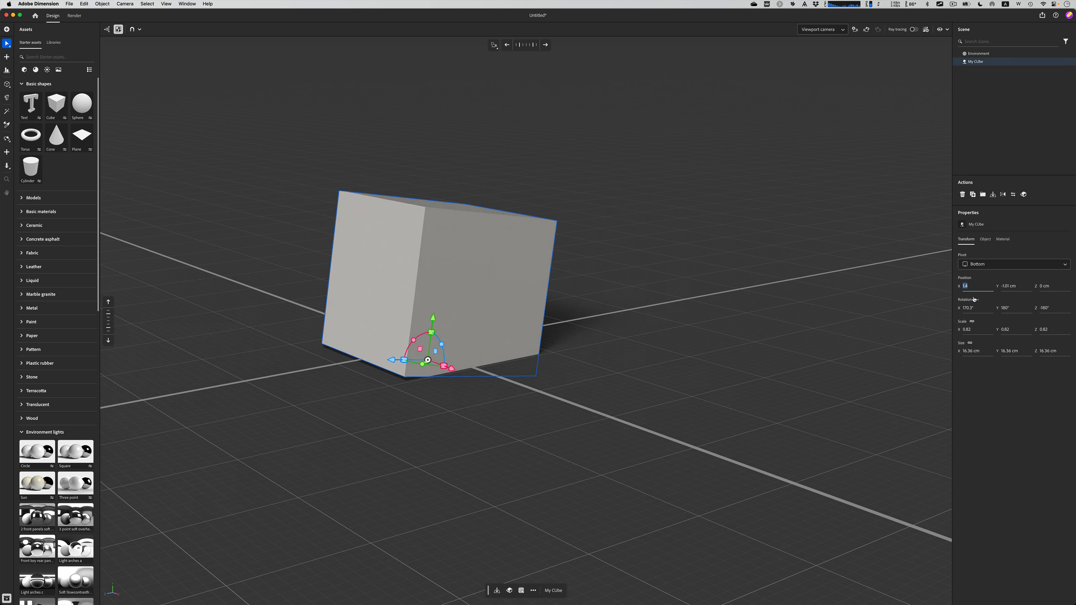
click(976, 299)
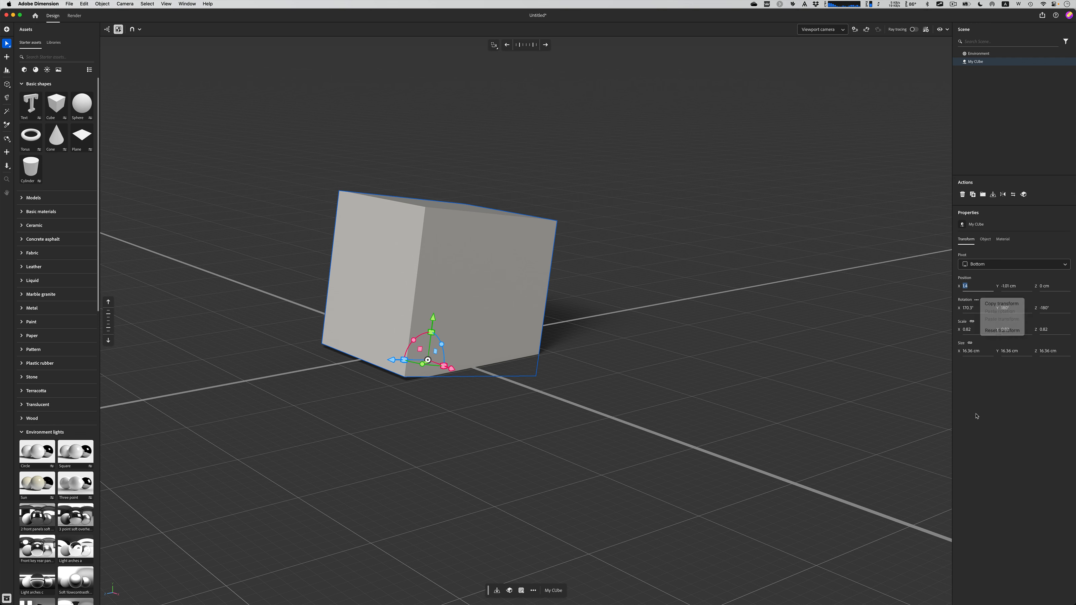
click(995, 279)
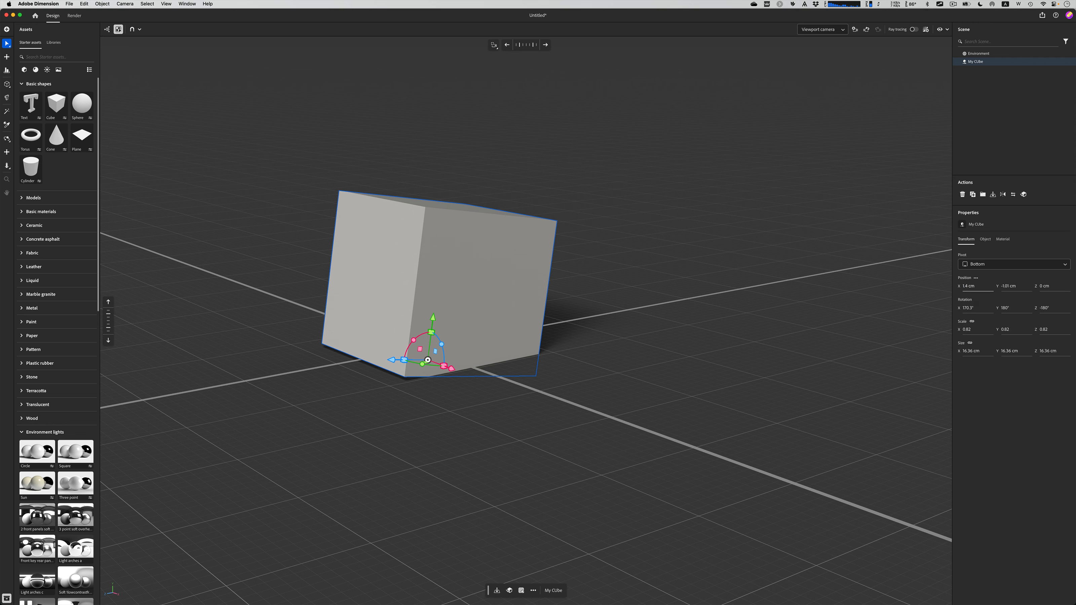
drag(970, 288, 977, 288)
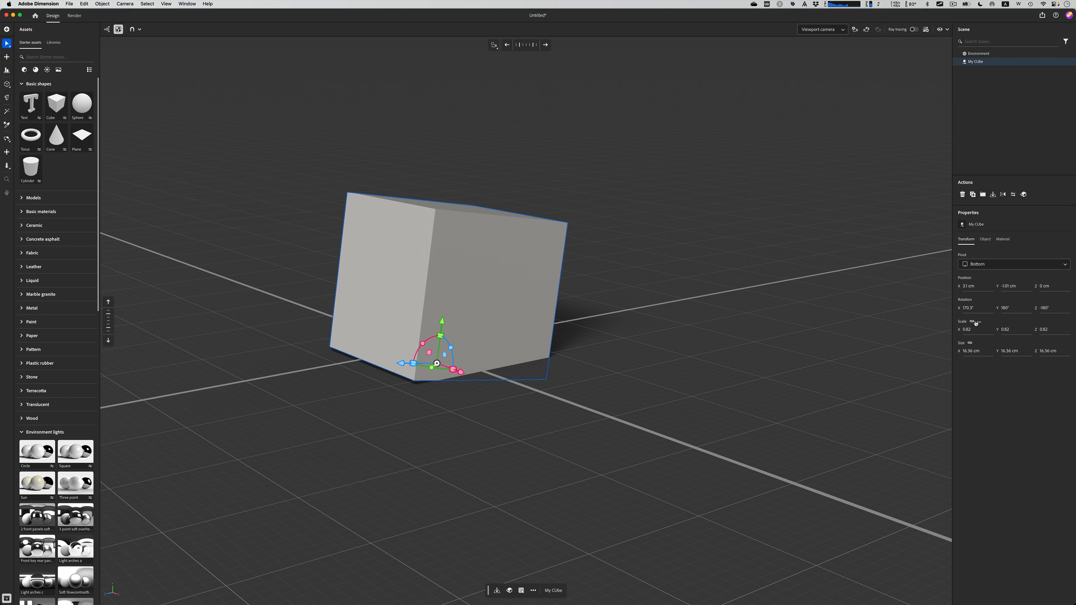
Step: Unlink the cube's proportions, stretch it along X only to about 29.4 cm, and set its X rotation to 180°
click(973, 322)
drag(966, 351, 1071, 351)
click(969, 310)
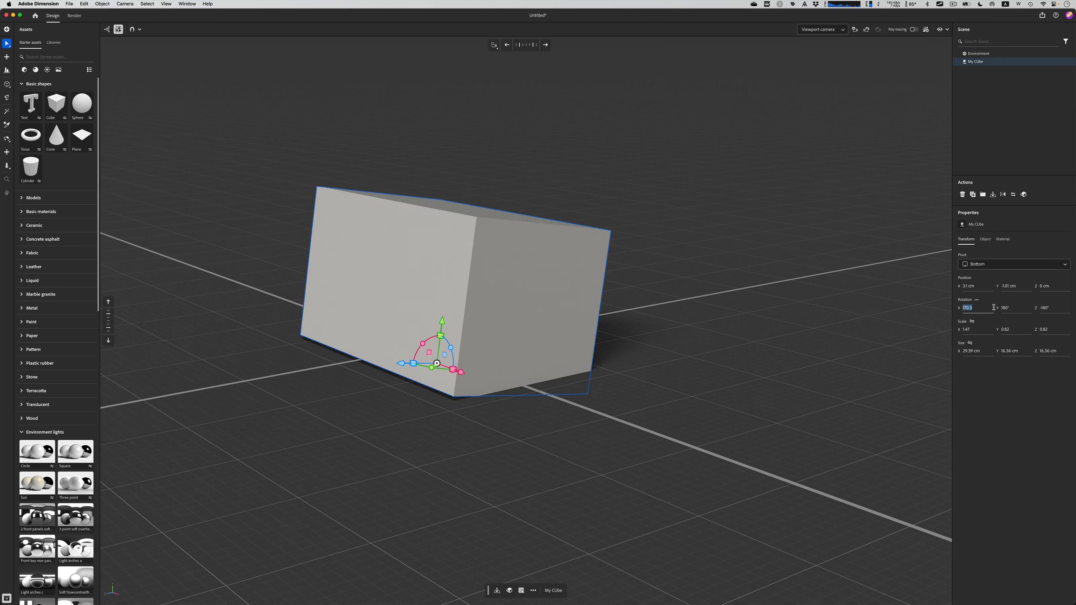
text(180)
key(Return)
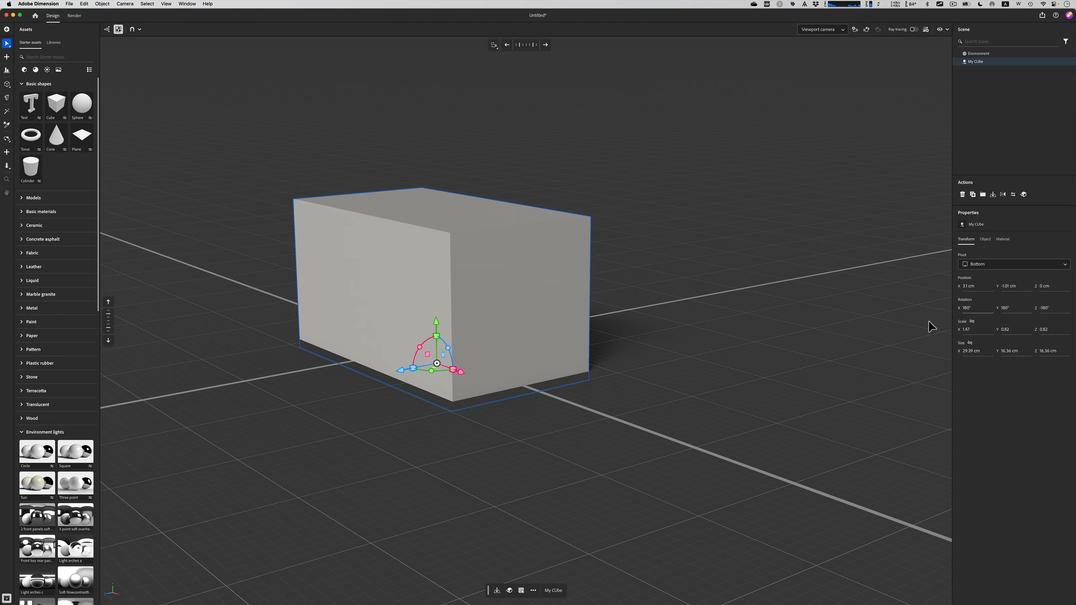
Step: Lift the cube to a Y position of about 5.9 cm, and drop it back with Move to ground
drag(437, 317, 445, 256)
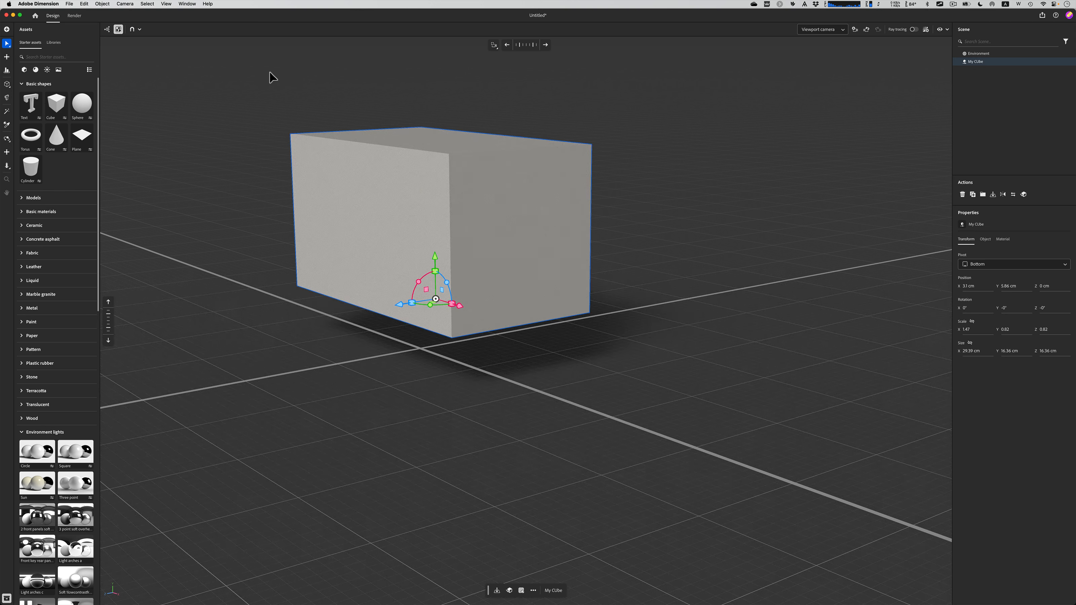
click(102, 4)
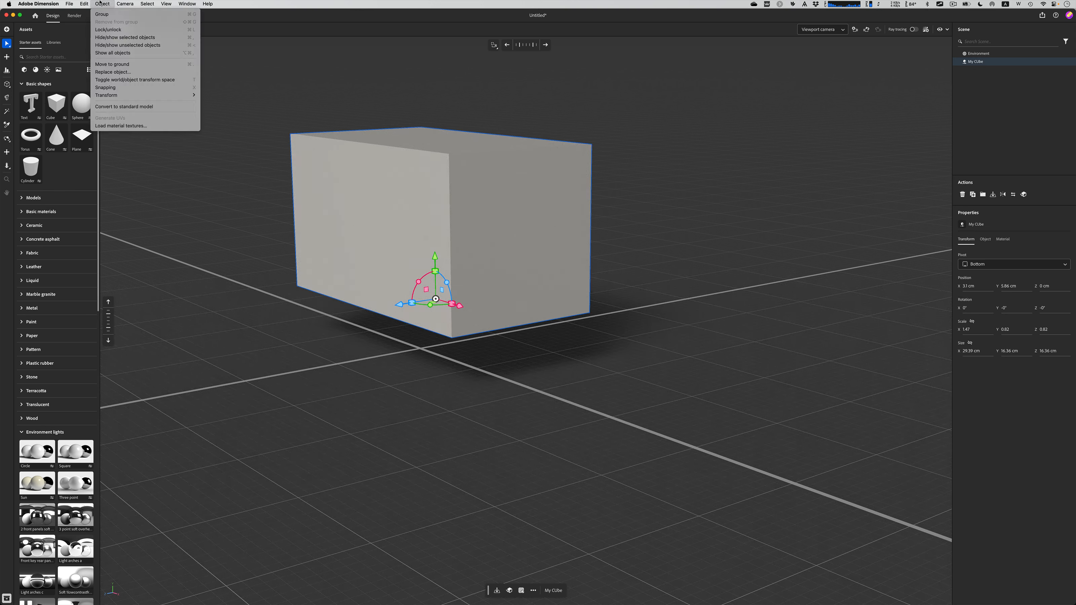
click(112, 64)
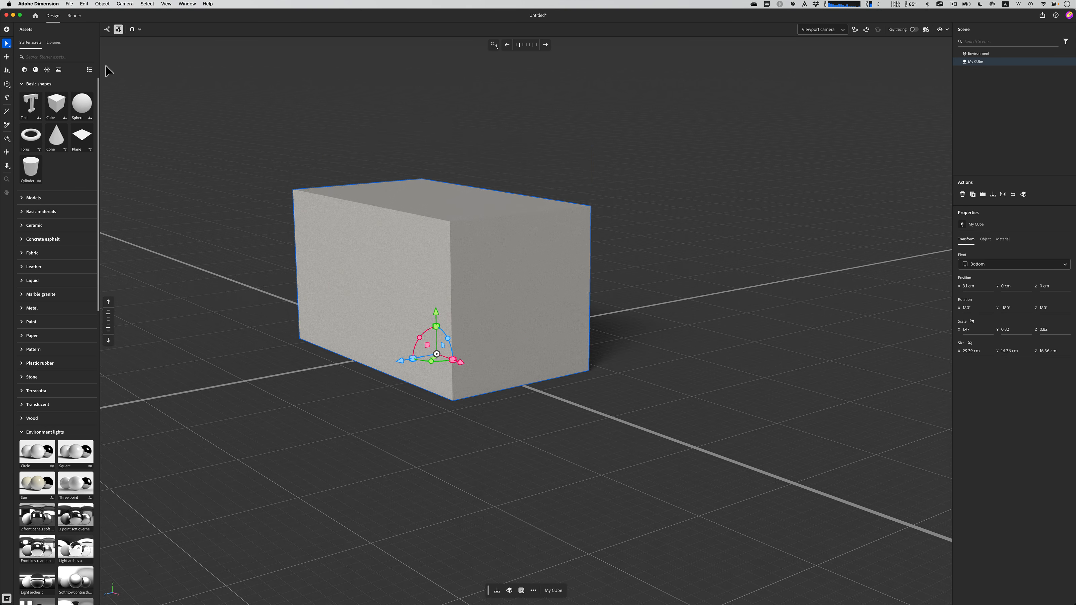
Step: Review the cube's object properties, and change its material's base color to red, RGB 217, 59, 59
click(984, 241)
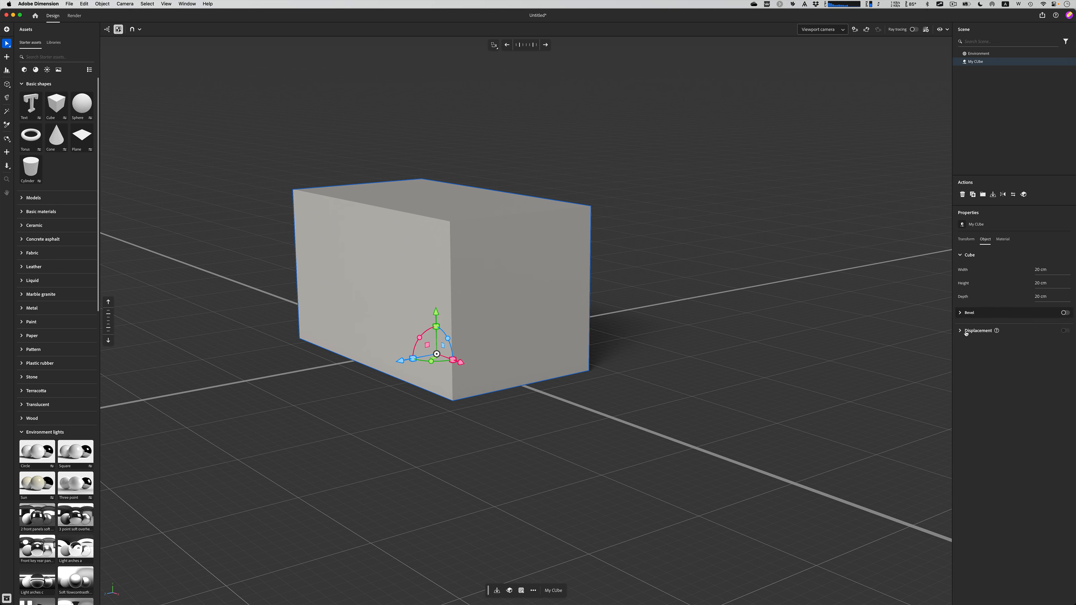
mouse_move(965, 333)
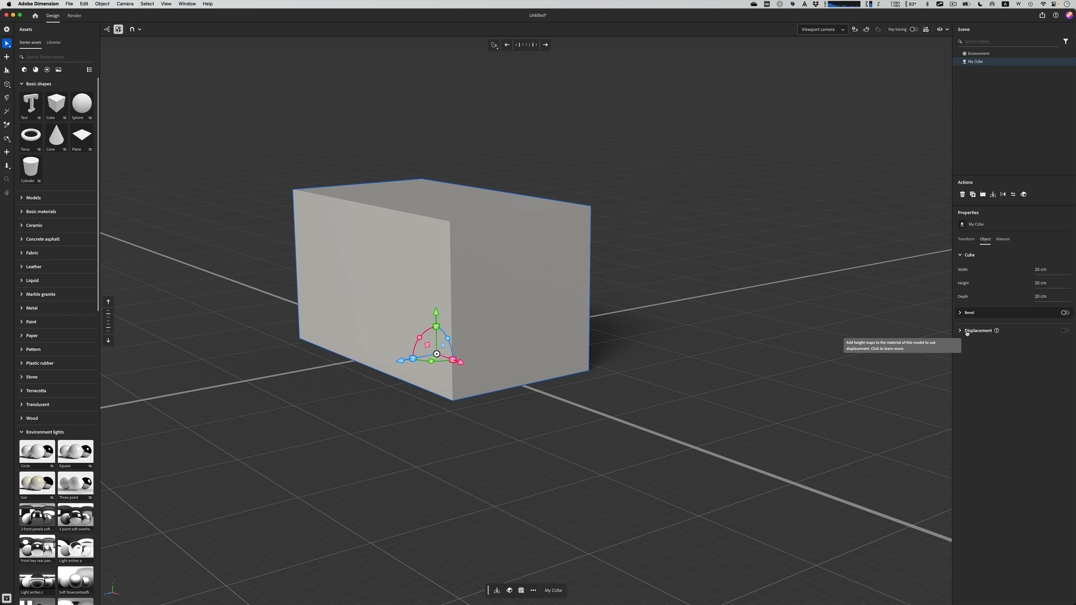
click(1002, 239)
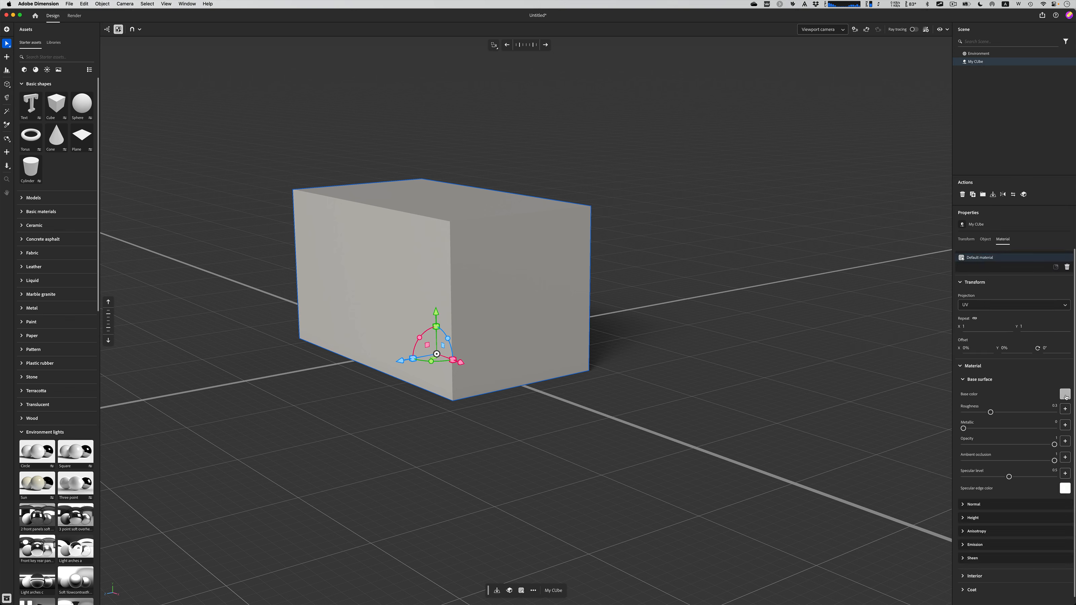
click(1065, 395)
click(1030, 354)
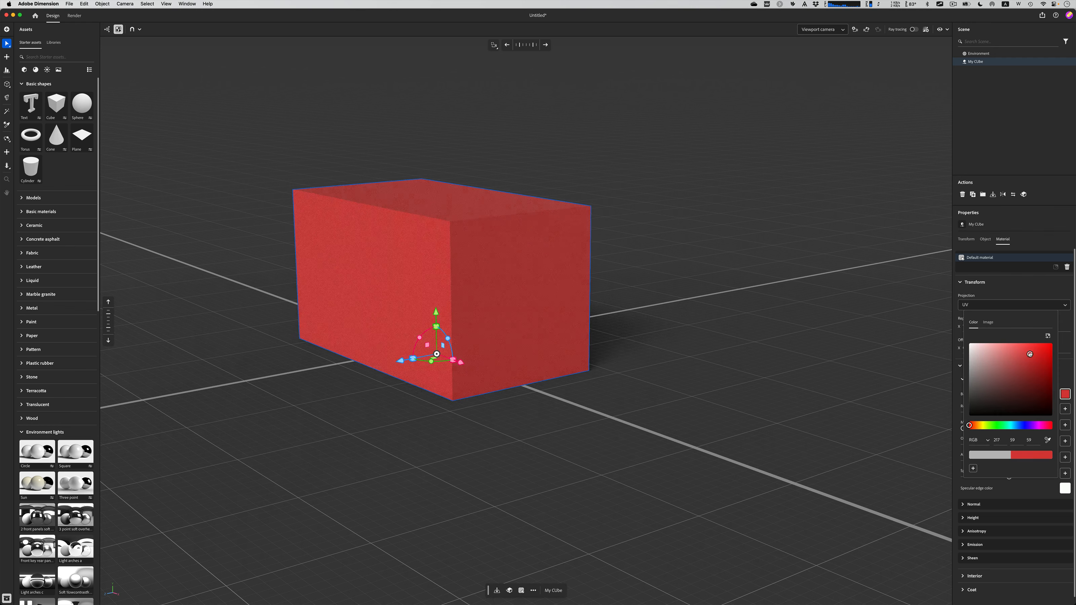
click(1042, 284)
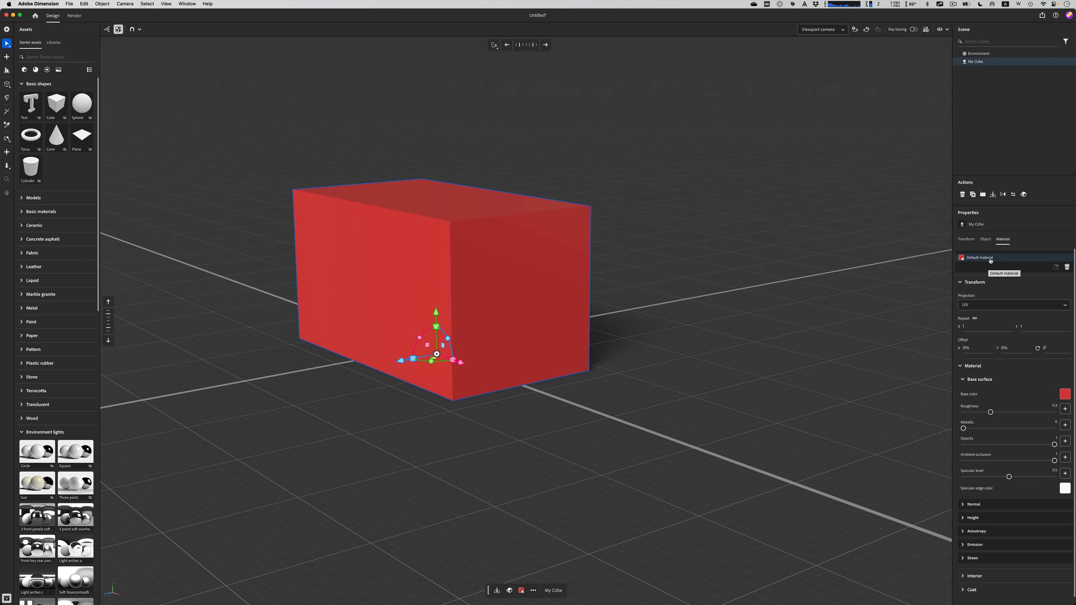
Step: Delete the red default material from the cube, and convert the cube to a standard model
click(1066, 267)
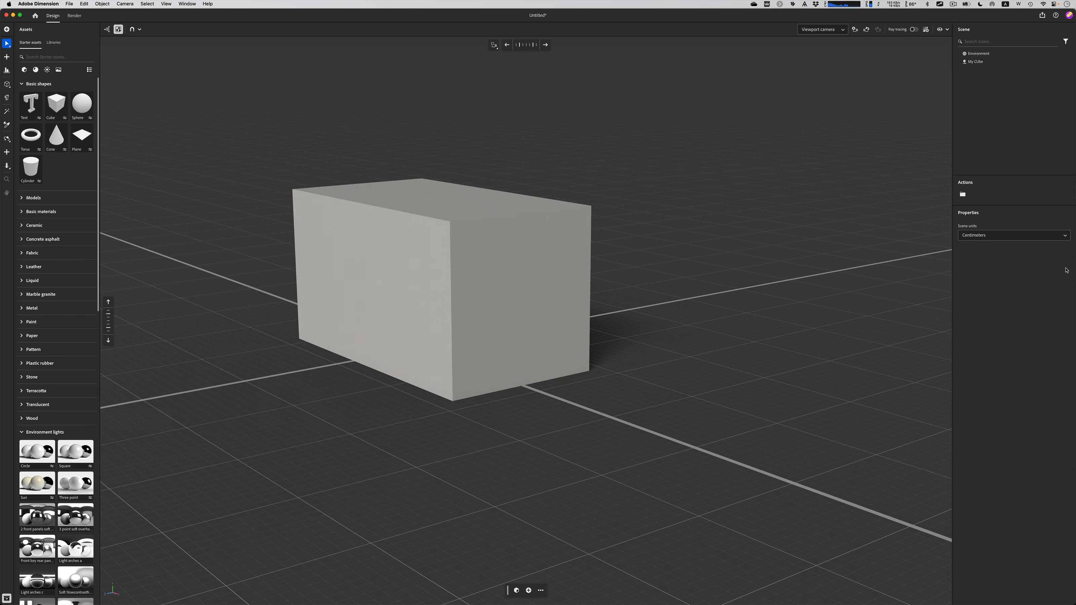
click(513, 243)
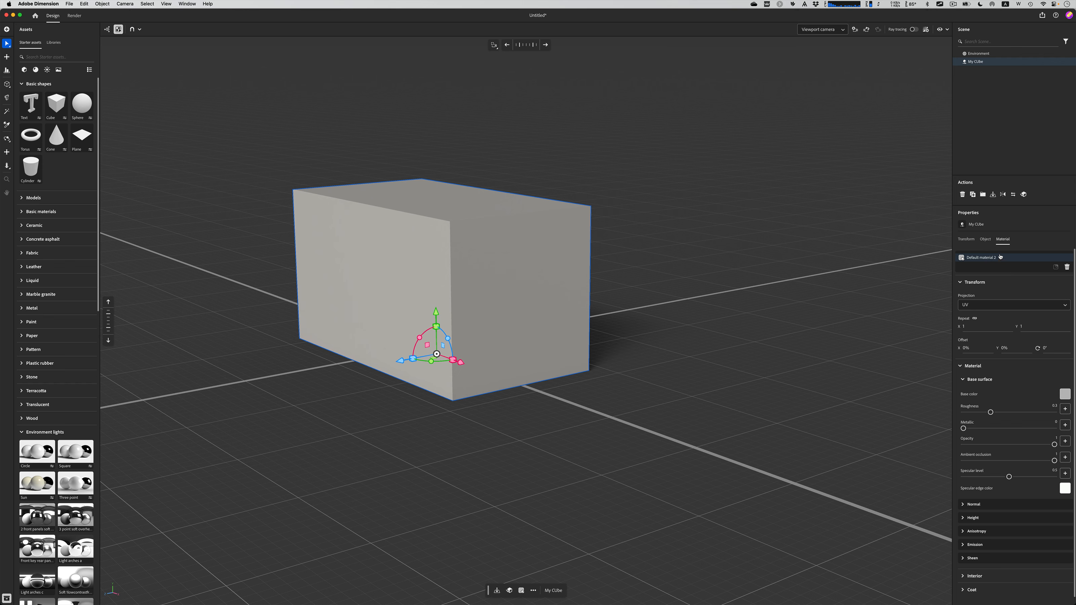
click(1023, 194)
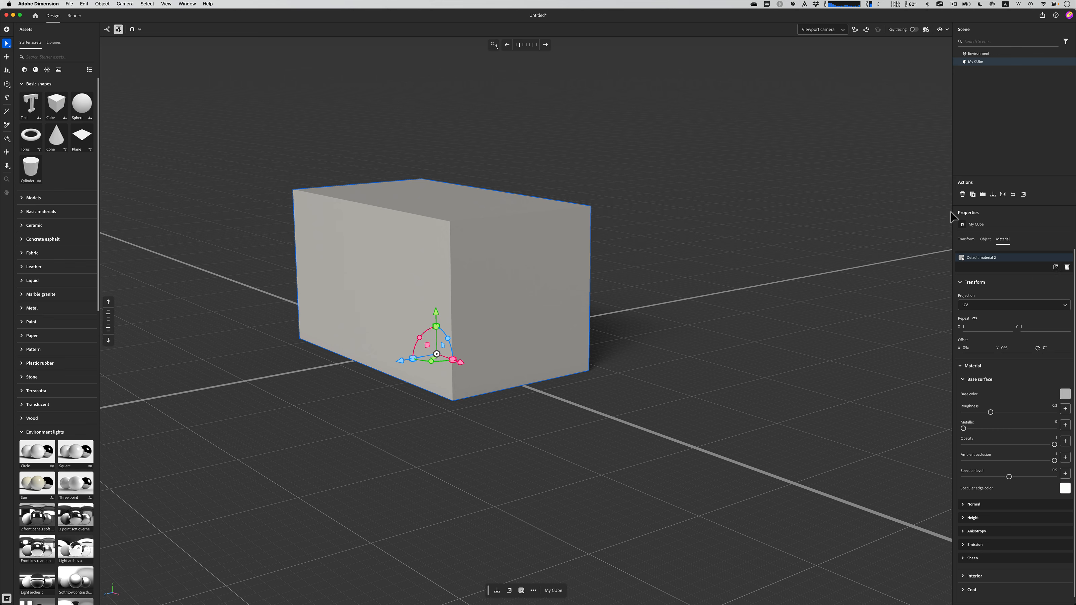
Step: Duplicate the cube and move the copy along the Z axis to stand behind the original
click(973, 195)
drag(402, 358, 564, 311)
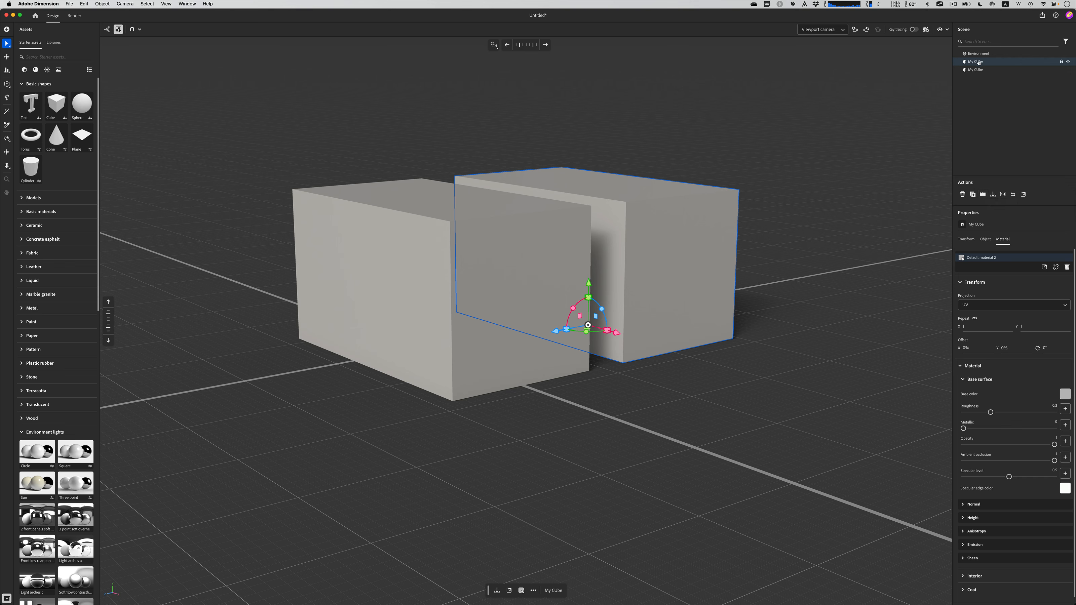
Step: Group both cubes and expand the group in the scene list
key(shift)
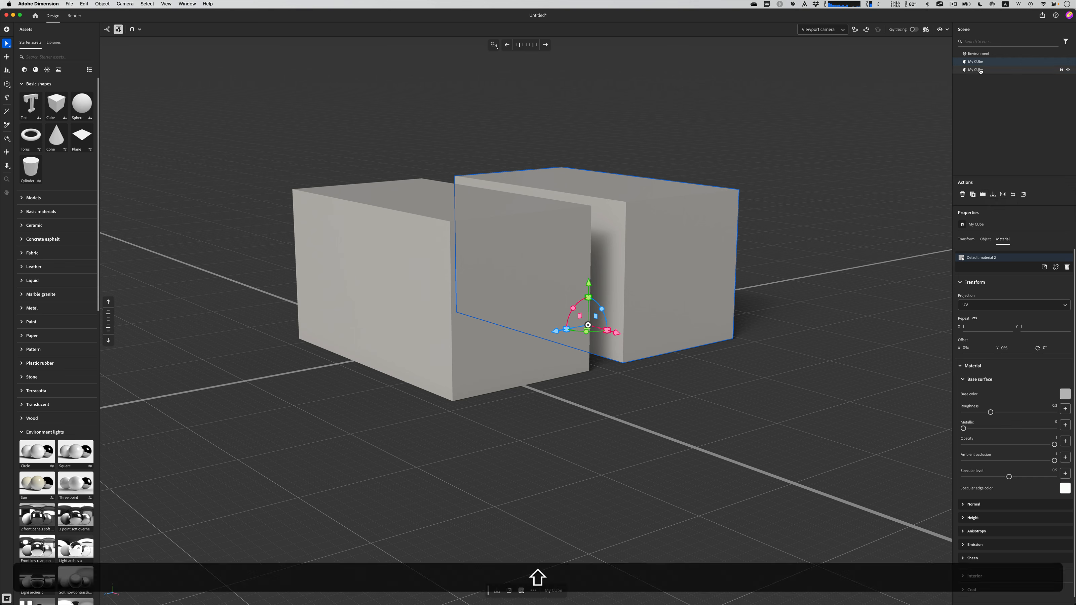
shift+click(976, 70)
key(super+g)
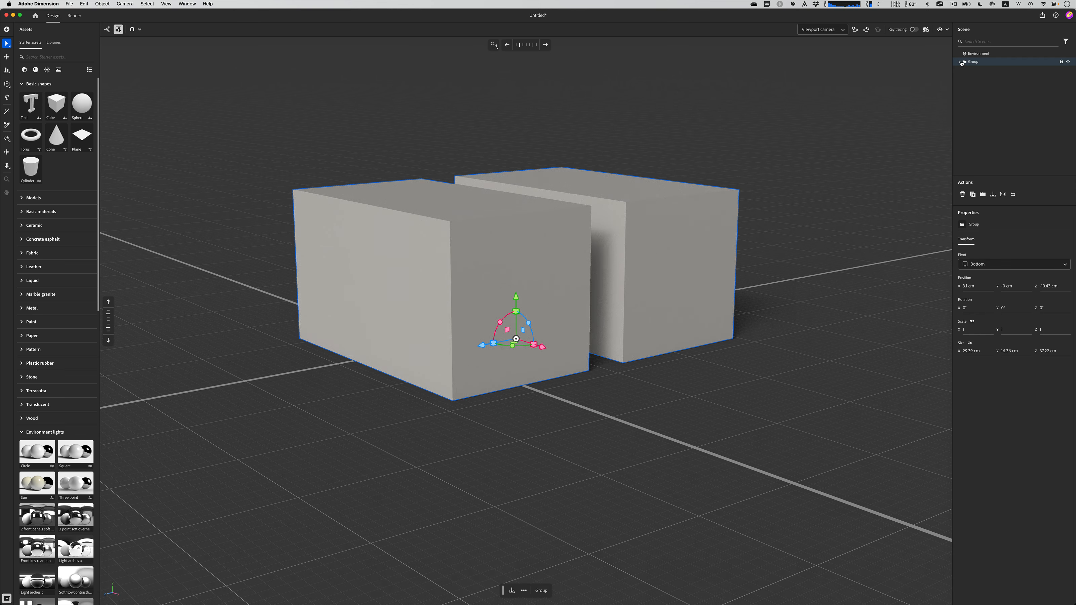
click(959, 62)
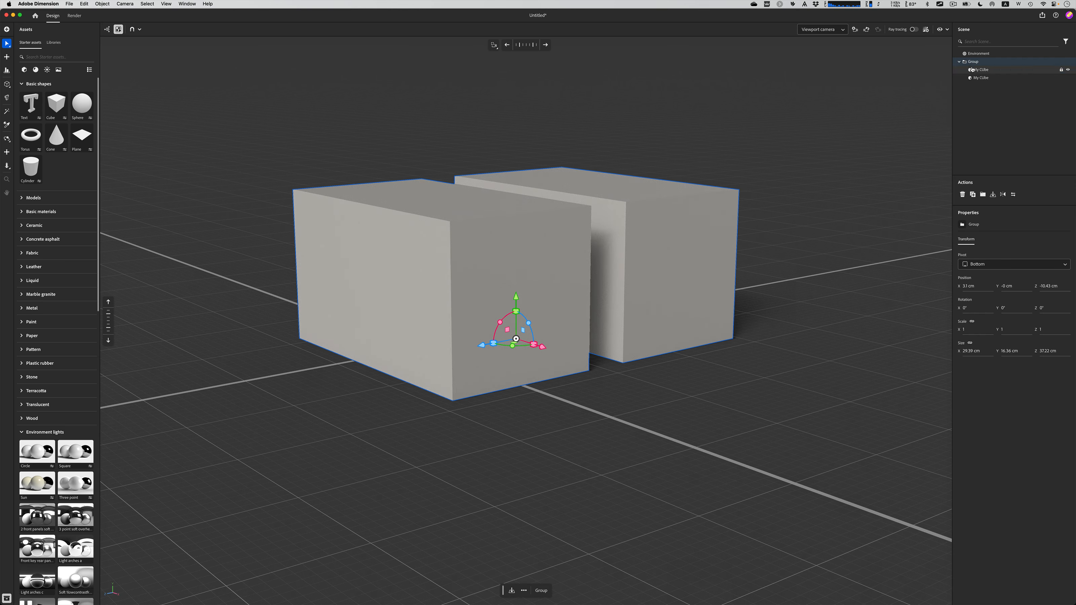
Step: Select each cube inside the group in turn, and open the front cube's file chooser without choosing a file
click(978, 70)
click(978, 78)
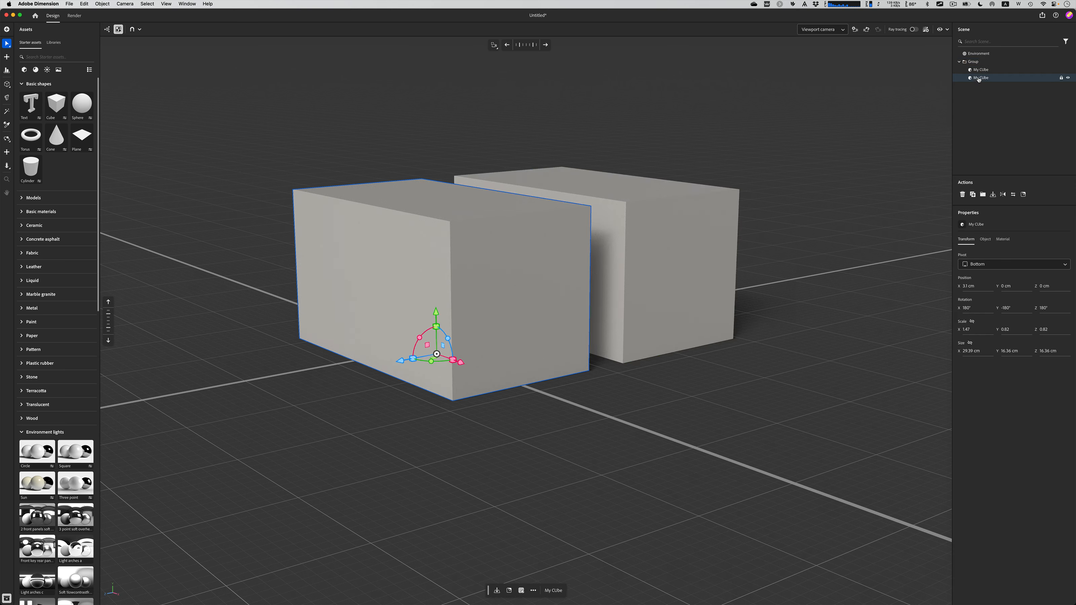
click(1022, 194)
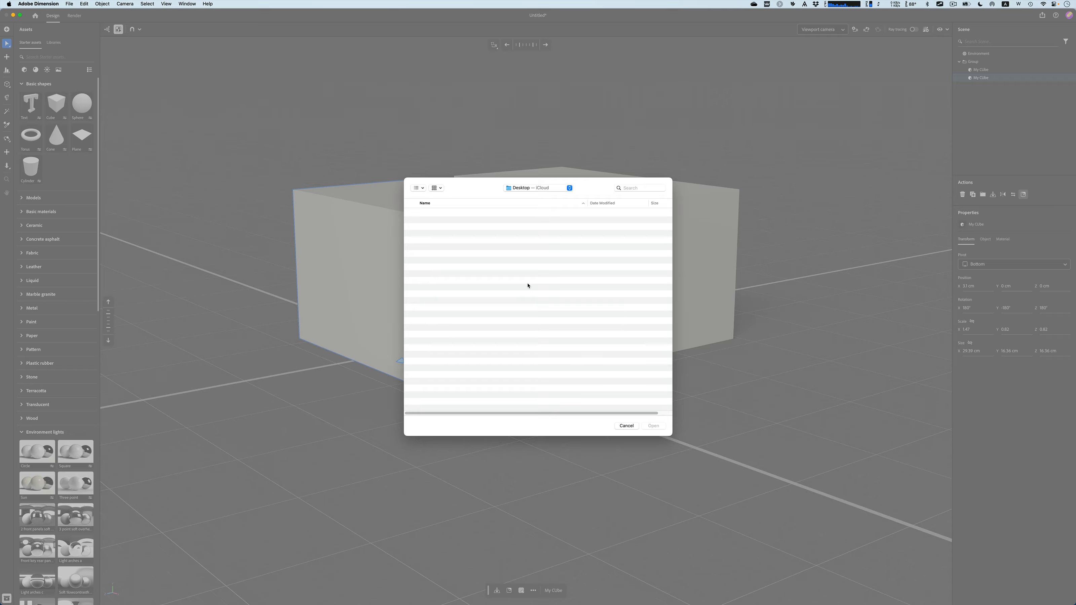
key(Escape)
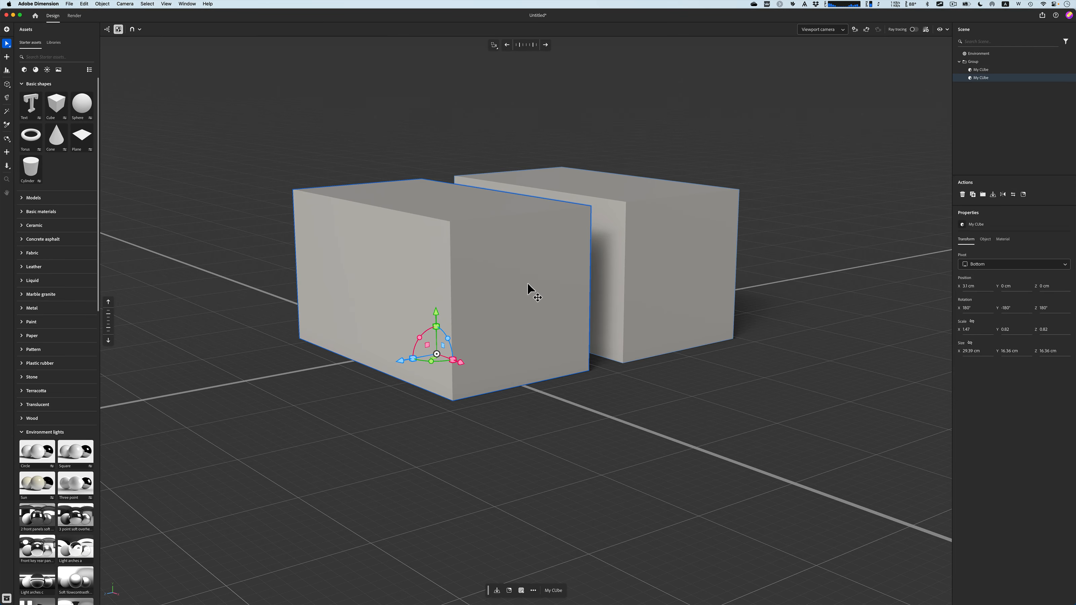
Step: Add a new camera from the current viewport view, checking the list of available cameras
click(827, 30)
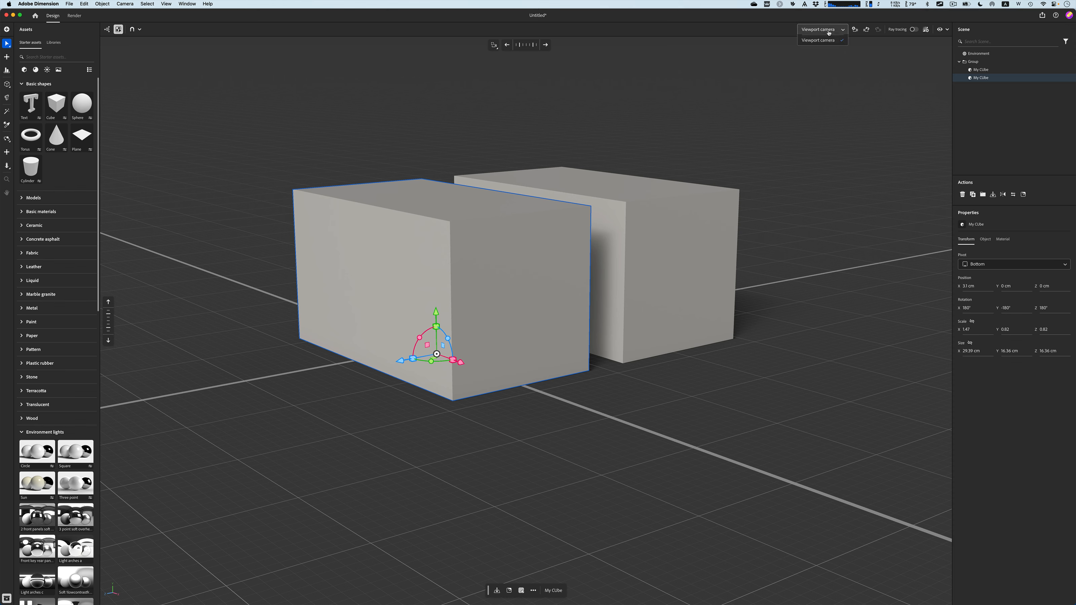
click(841, 30)
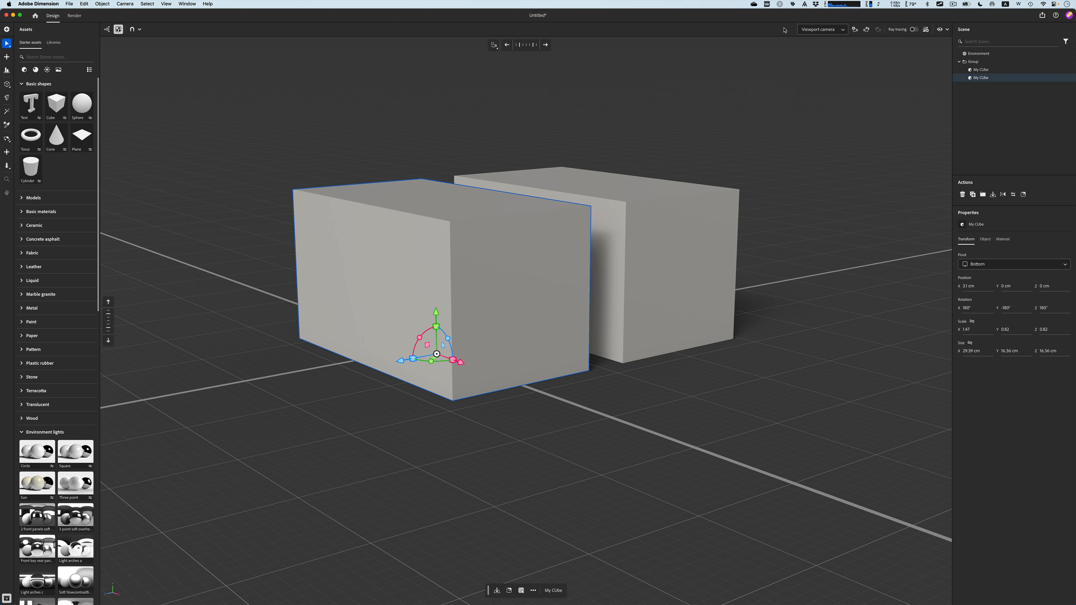
click(855, 30)
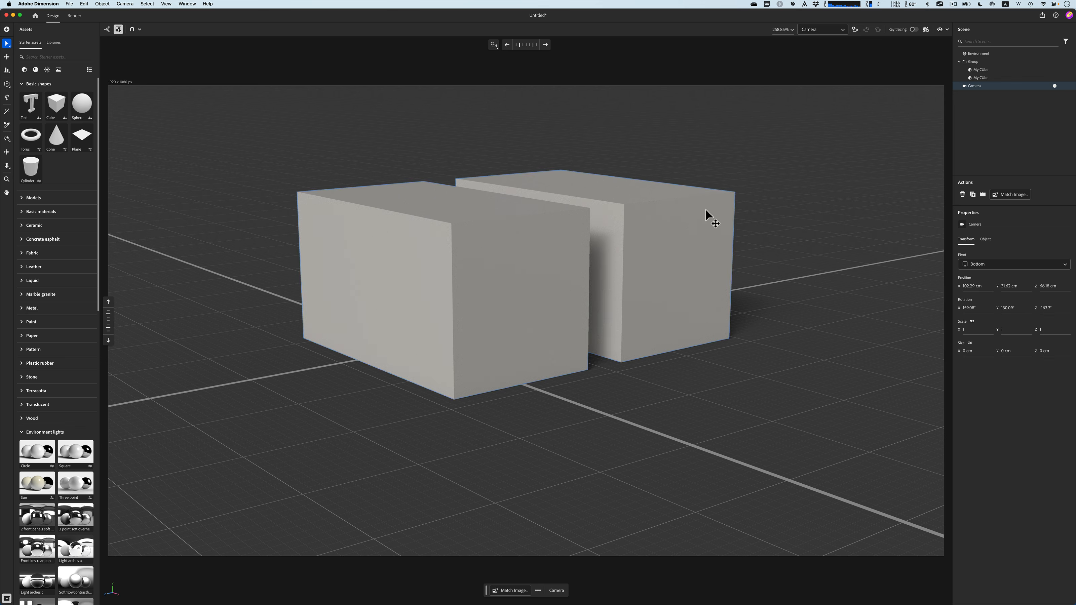
click(820, 31)
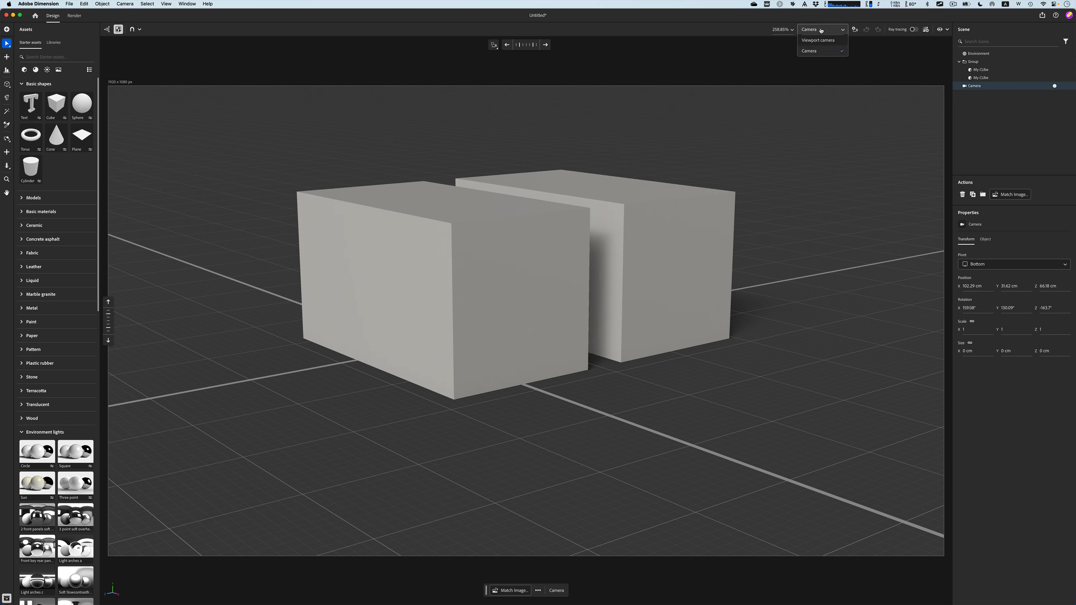
click(820, 30)
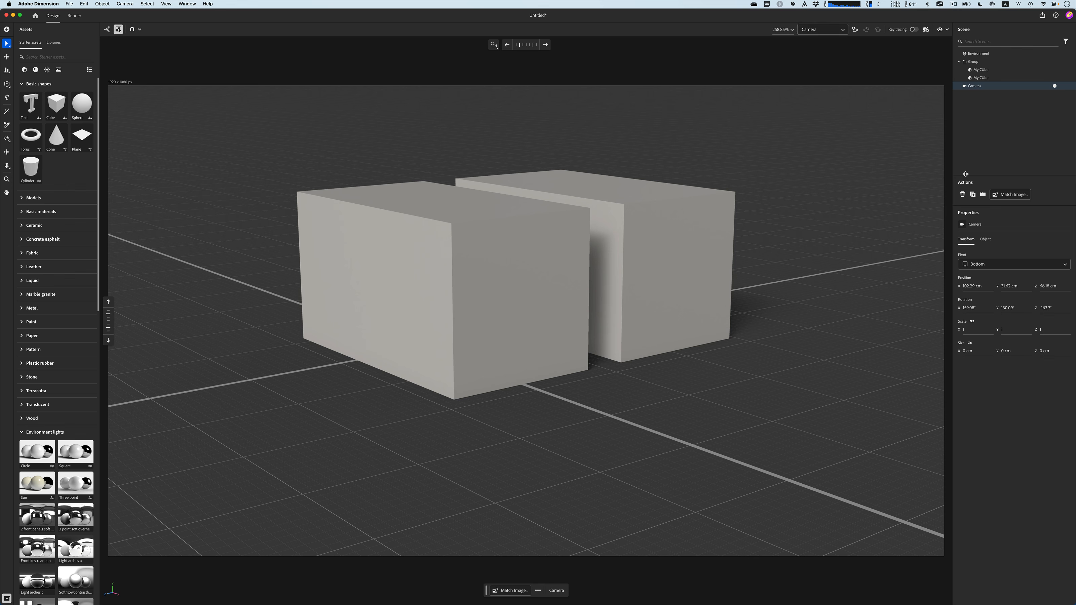
Step: Reduce the new camera's focal length to about 27 mm in its object properties
click(985, 239)
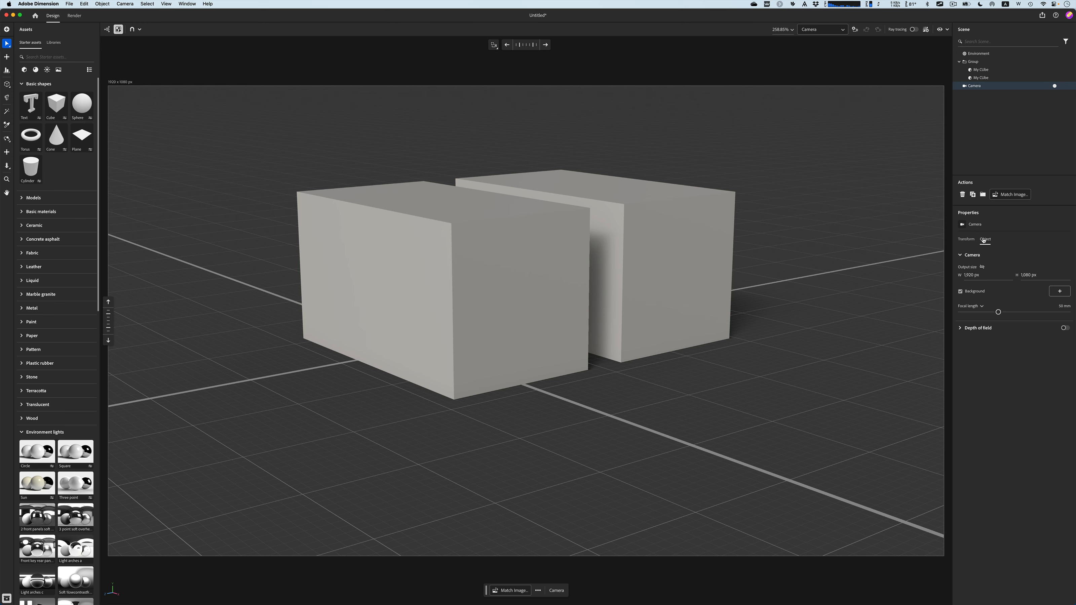
drag(998, 315, 985, 312)
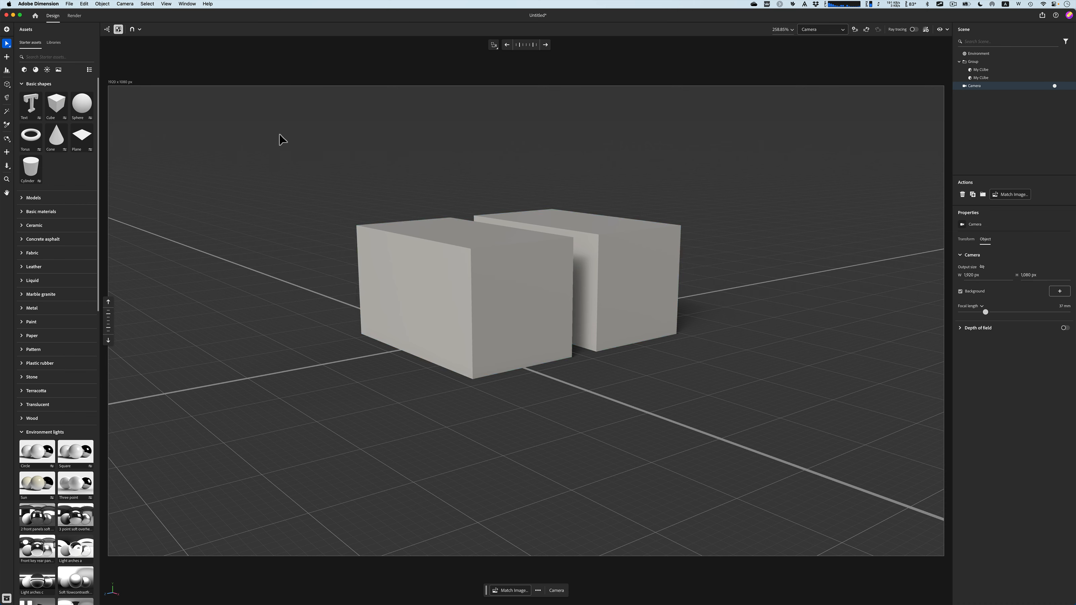
Step: Switch to the render workspace and examine the available rendering methods, keeping Ray tracing
click(75, 16)
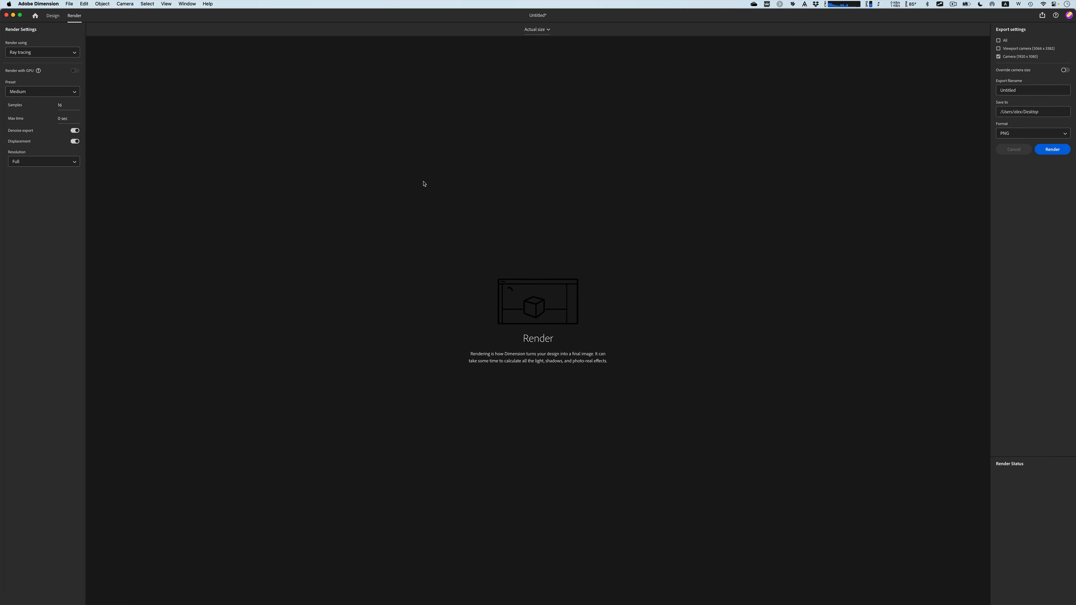
click(35, 54)
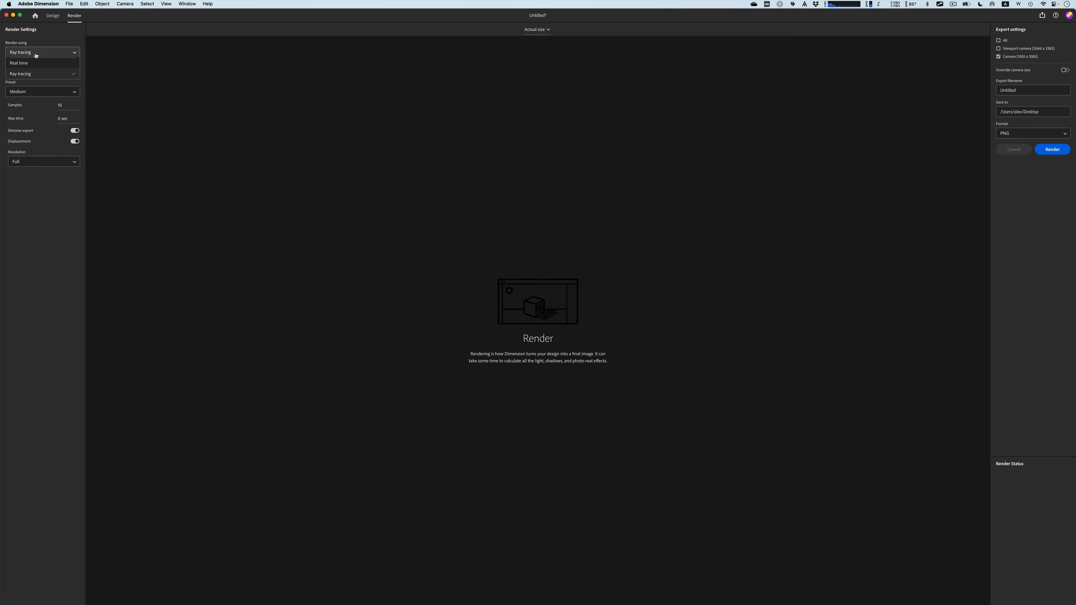
click(44, 50)
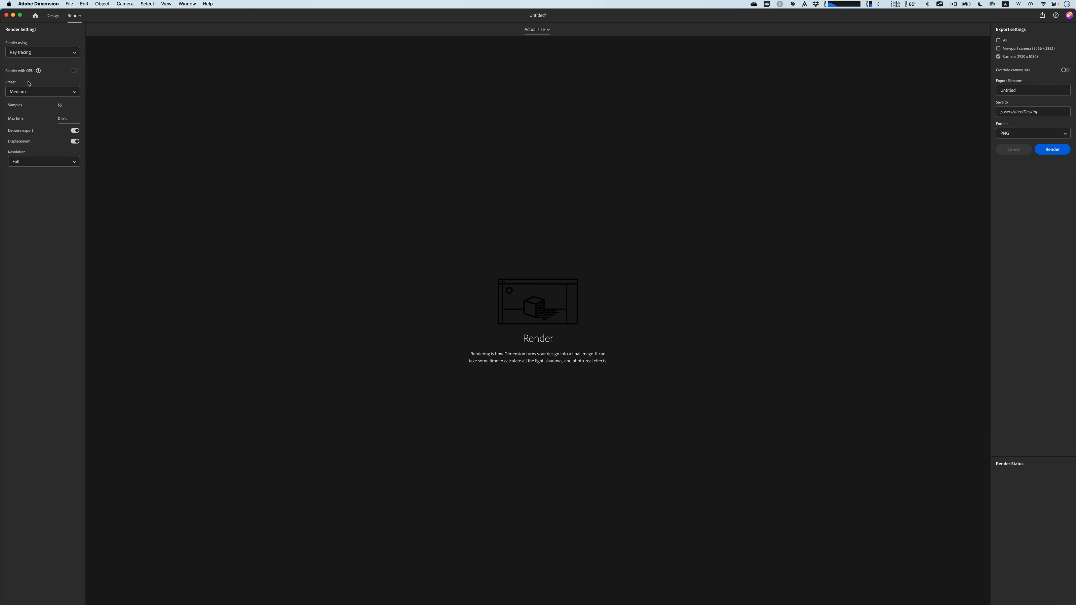